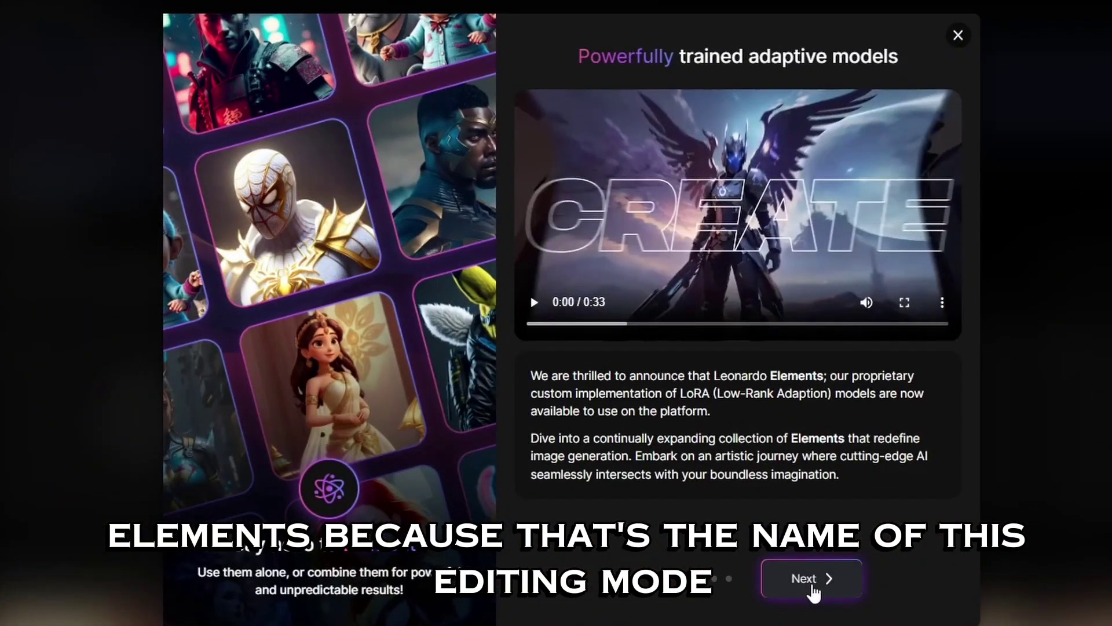
# Step: Page through the Elements introduction to the element weights explanation and finish it
pyautogui.click(811, 582)
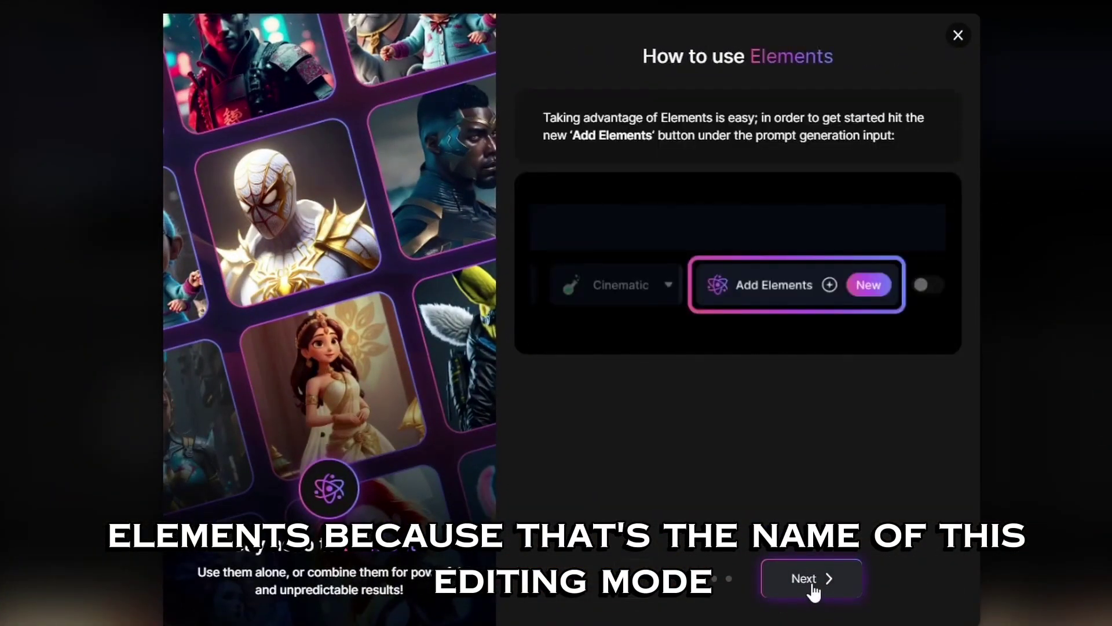
pyautogui.click(822, 579)
pyautogui.click(822, 579)
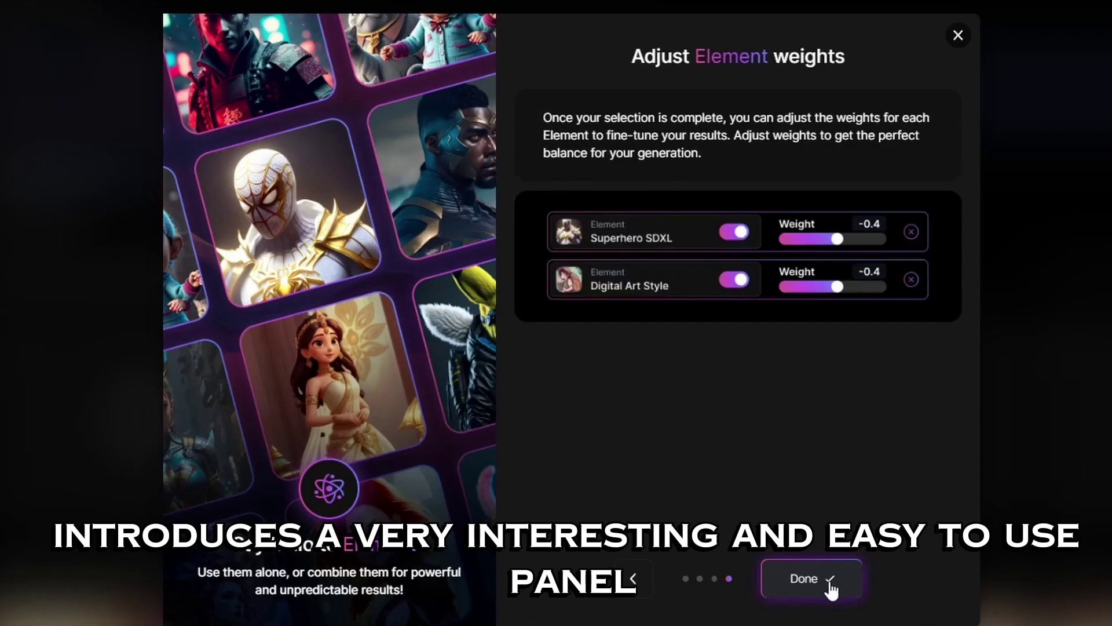
pyautogui.click(831, 582)
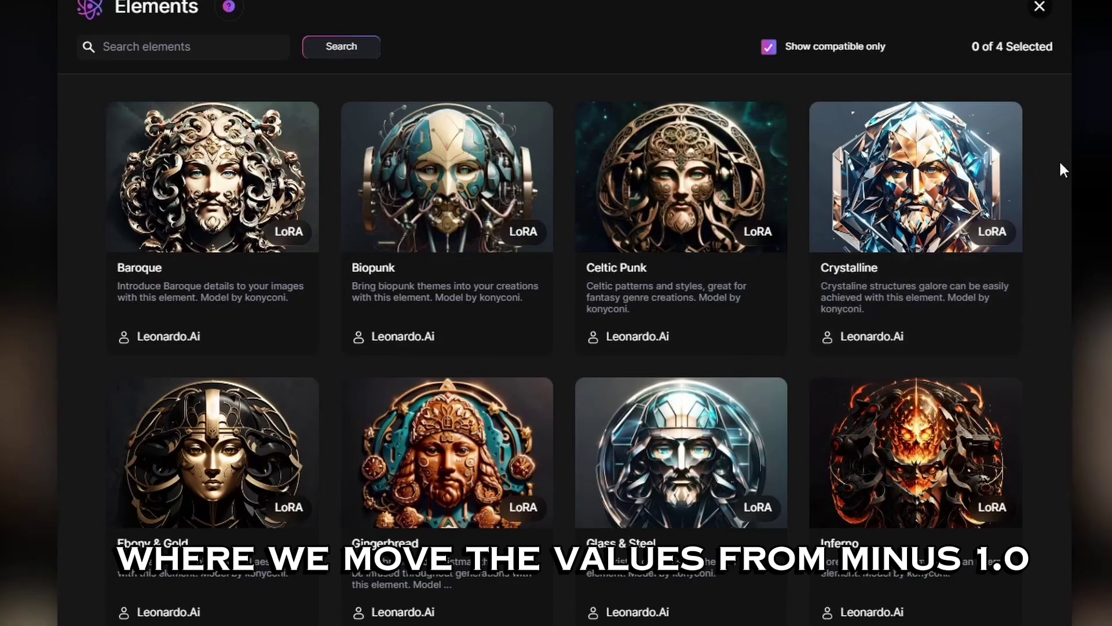
# Step: Browse the Elements library with compatible elements only and with incompatible ones included, then close it
pyautogui.scroll(-6, 1052, 275)
pyautogui.scroll(-2, 1053, 283)
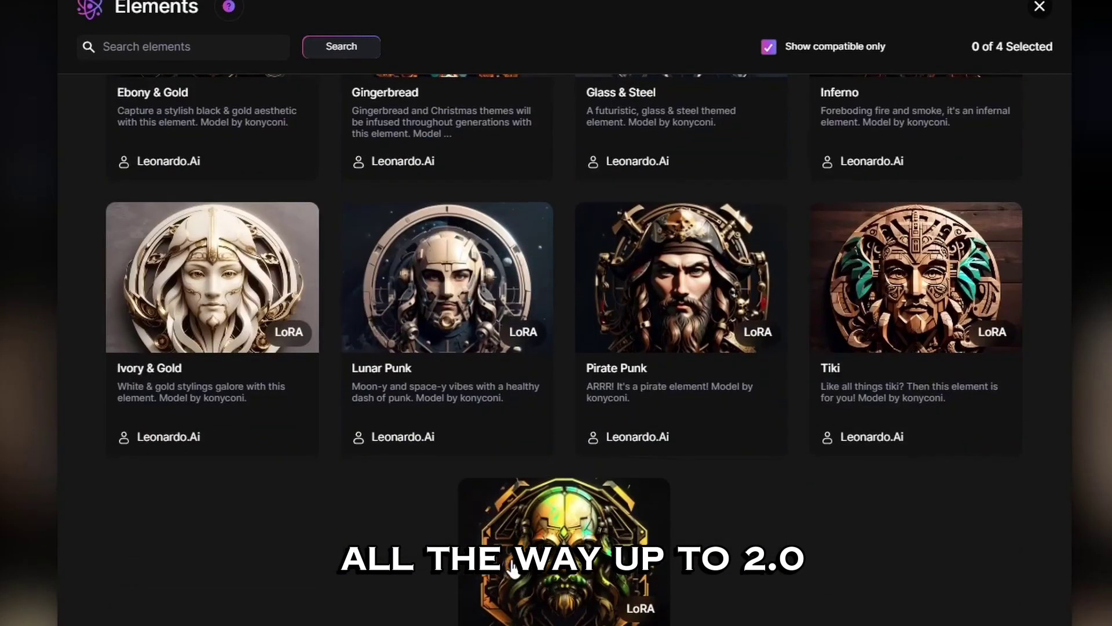
pyautogui.scroll(8, 1053, 283)
pyautogui.click(768, 46)
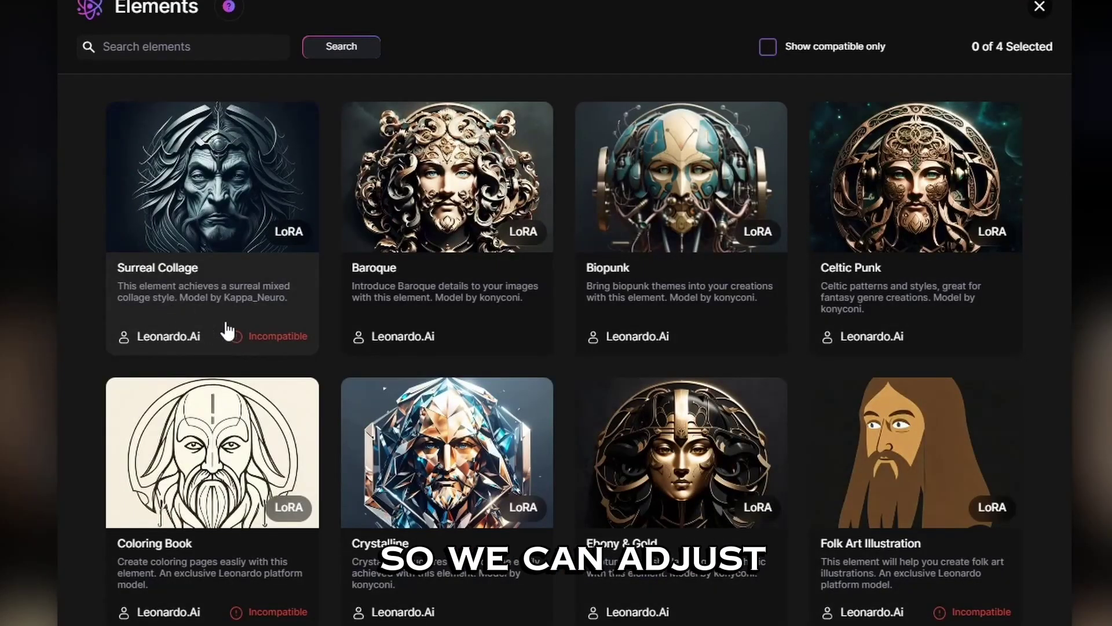
pyautogui.scroll(-9, 122, 464)
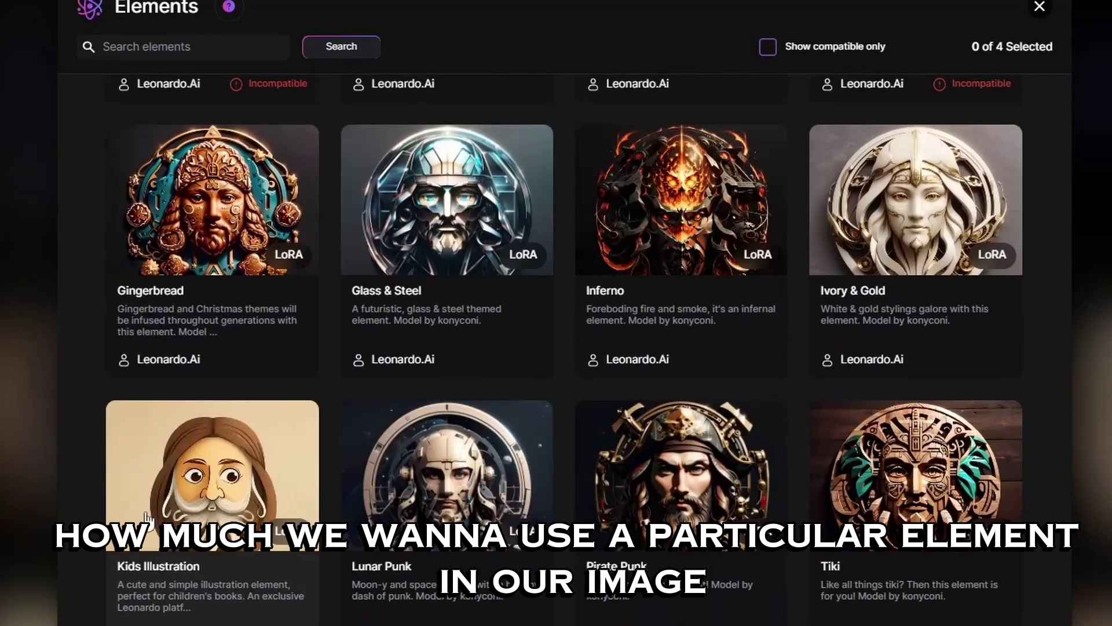
pyautogui.scroll(-3, 209, 599)
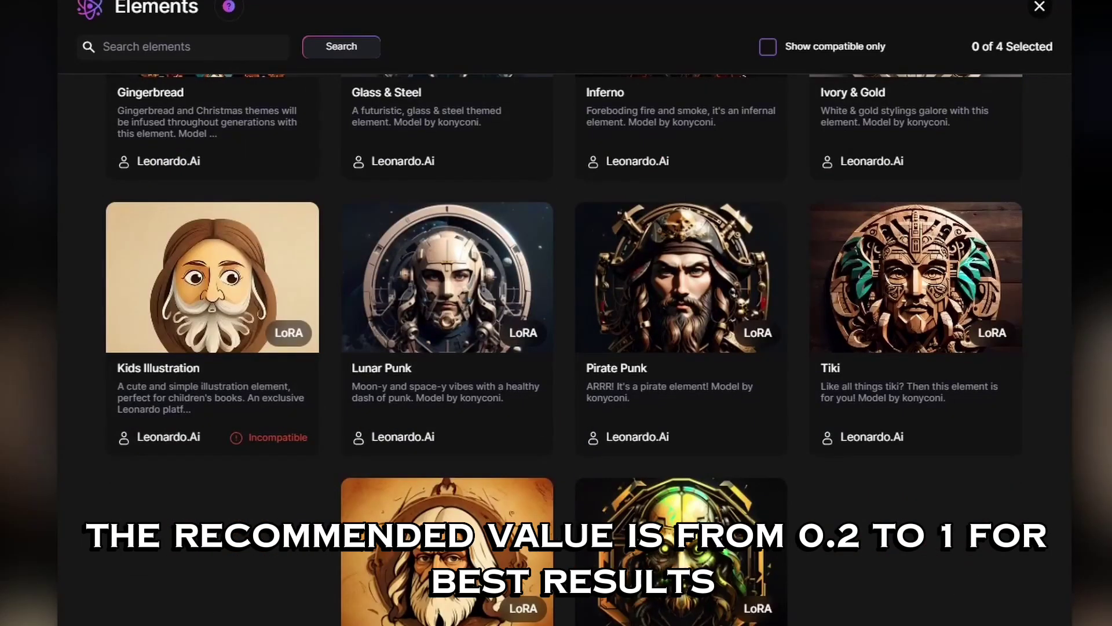
pyautogui.scroll(10, 521, 608)
pyautogui.click(1039, 7)
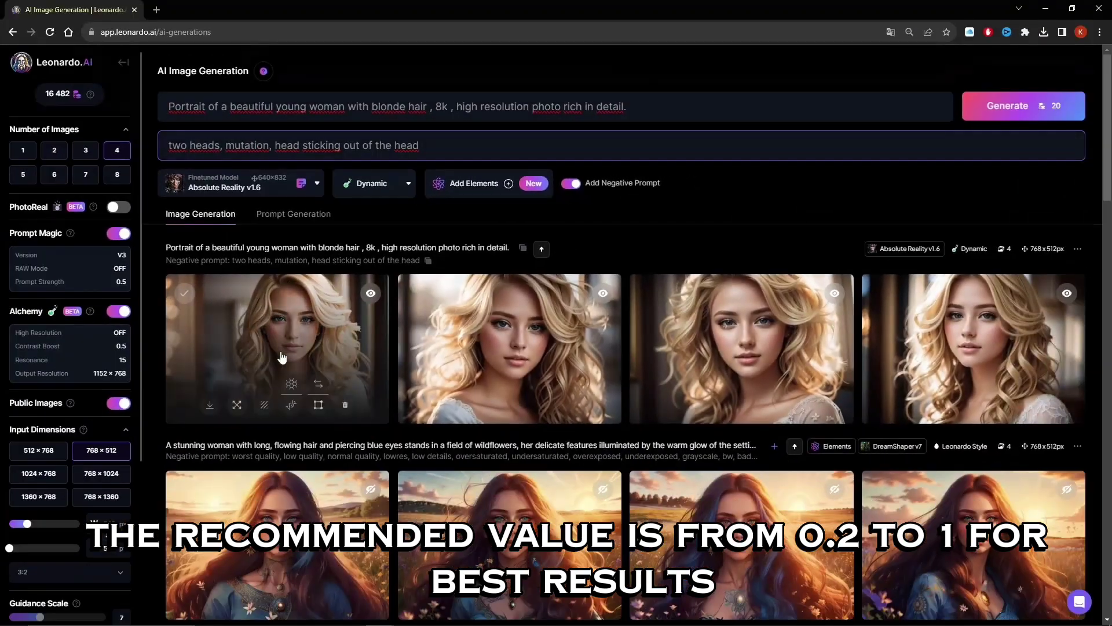
# Step: View the blonde woman portraits generated without any element one by one in the enlarged preview
pyautogui.click(282, 358)
pyautogui.click(883, 343)
pyautogui.click(883, 343)
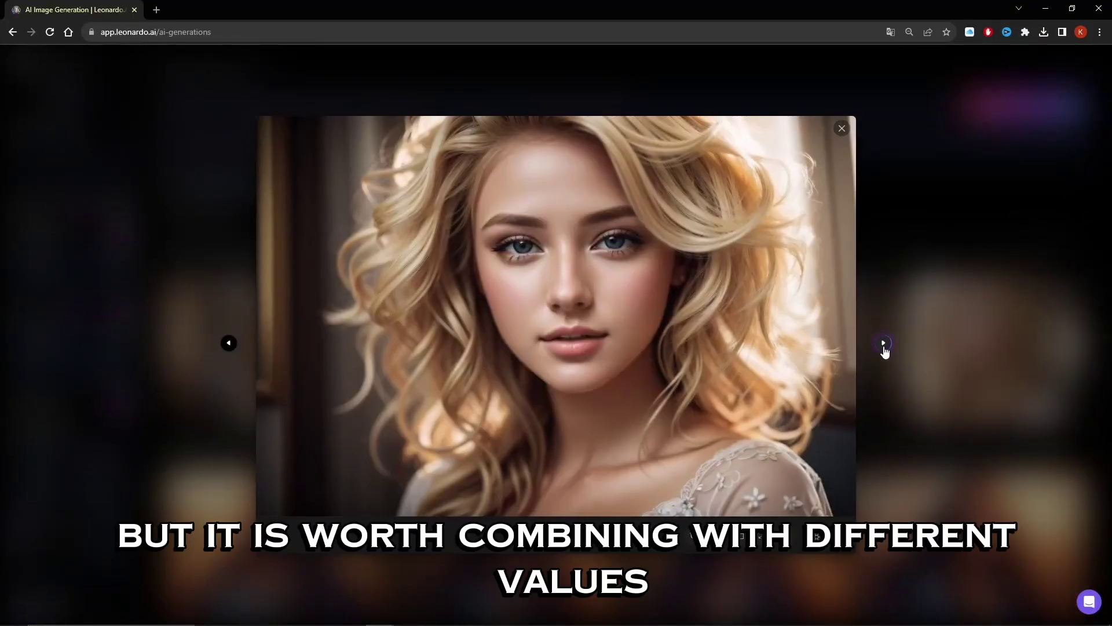
pyautogui.click(883, 343)
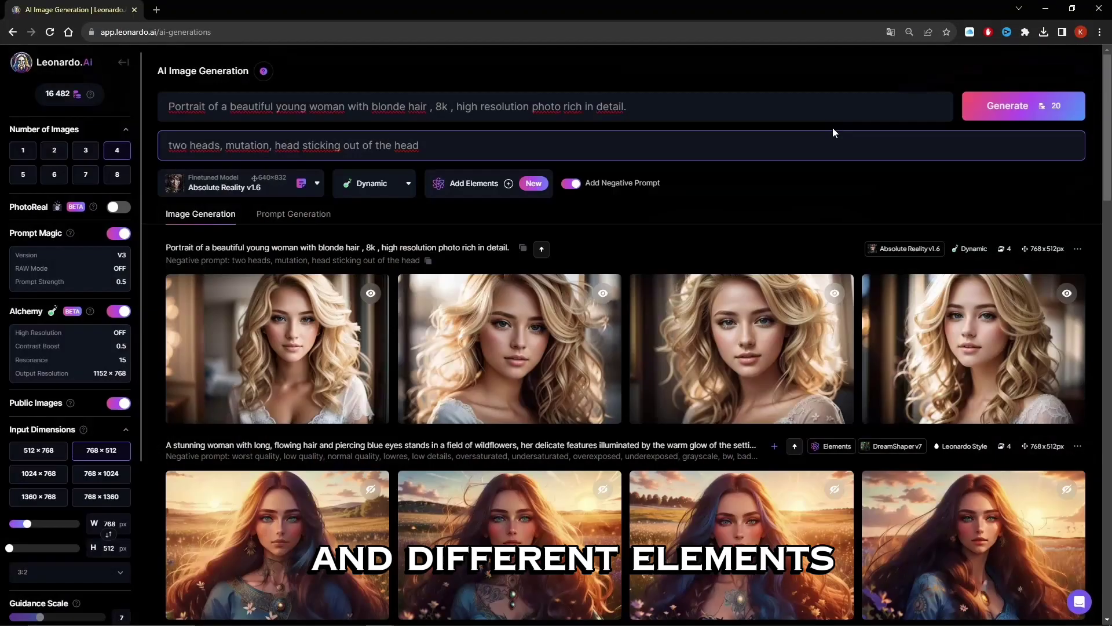
pyautogui.click(841, 128)
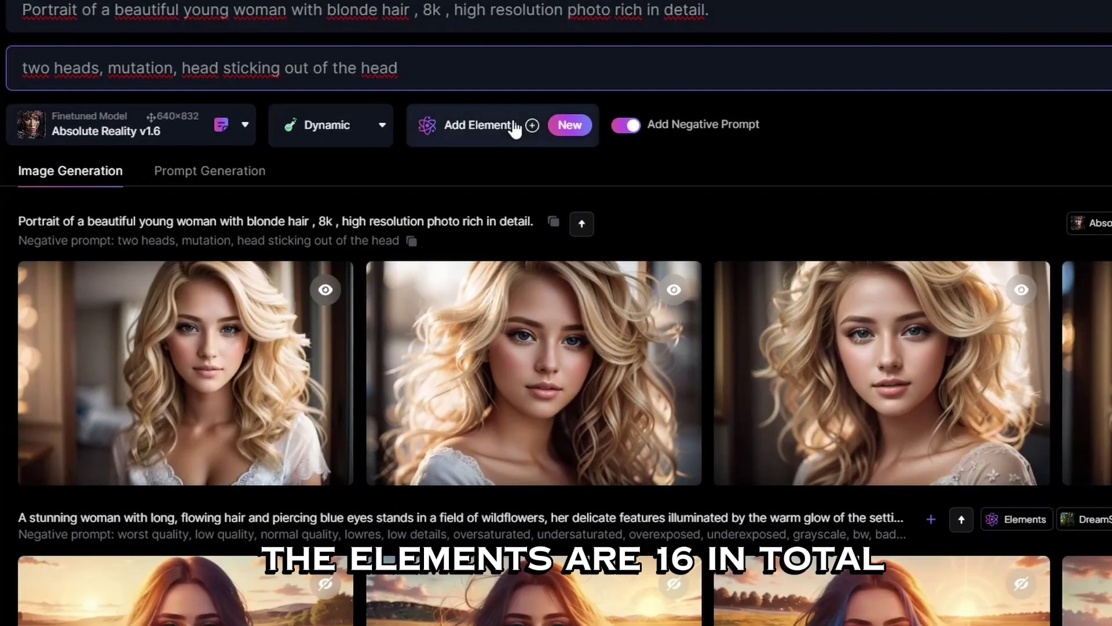
# Step: Add the Celtic Punk element with a weight of 0.30 and generate the portraits
pyautogui.click(514, 129)
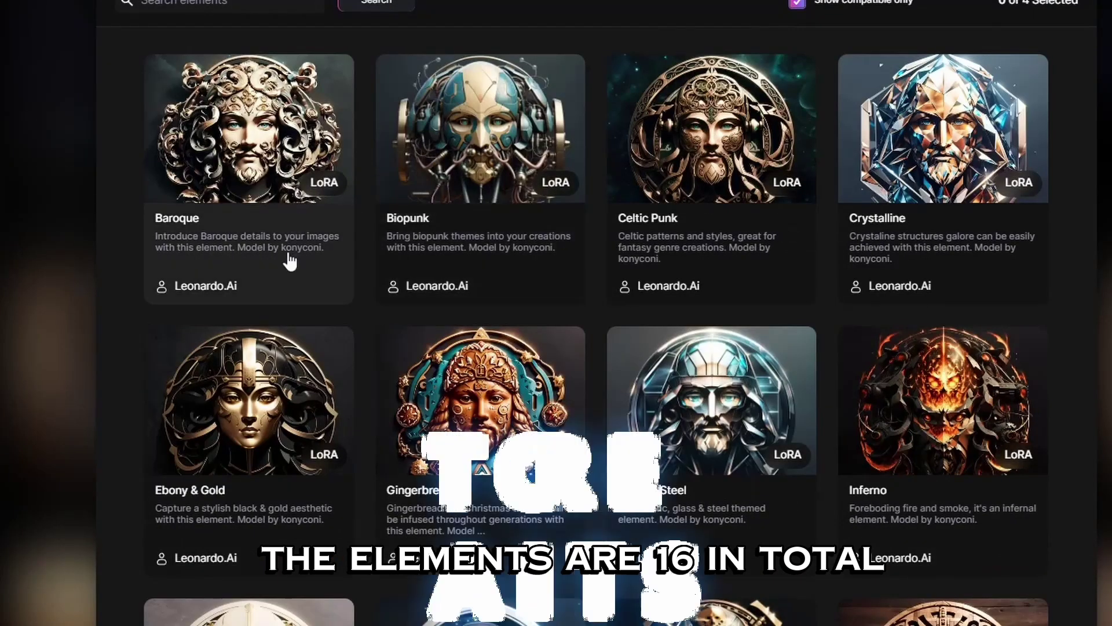
pyautogui.click(644, 238)
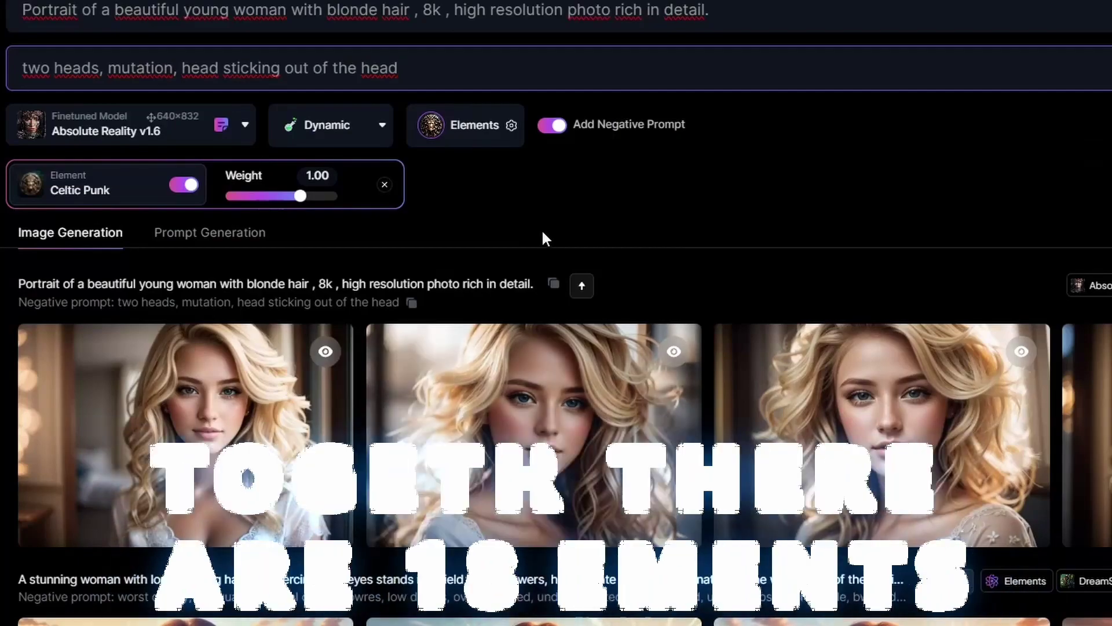
pyautogui.moveTo(300, 196); pyautogui.dragTo(260, 200)
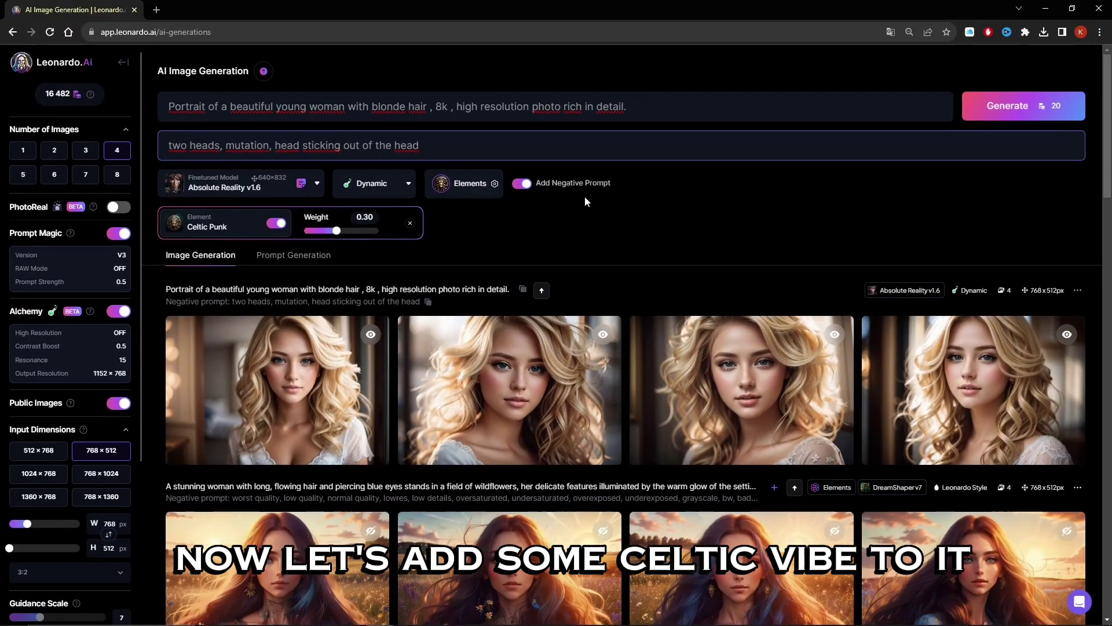
pyautogui.click(1056, 106)
# Step: Set the Celtic Punk weight to 1.00 and generate another set of portraits
pyautogui.moveTo(337, 231); pyautogui.dragTo(353, 231)
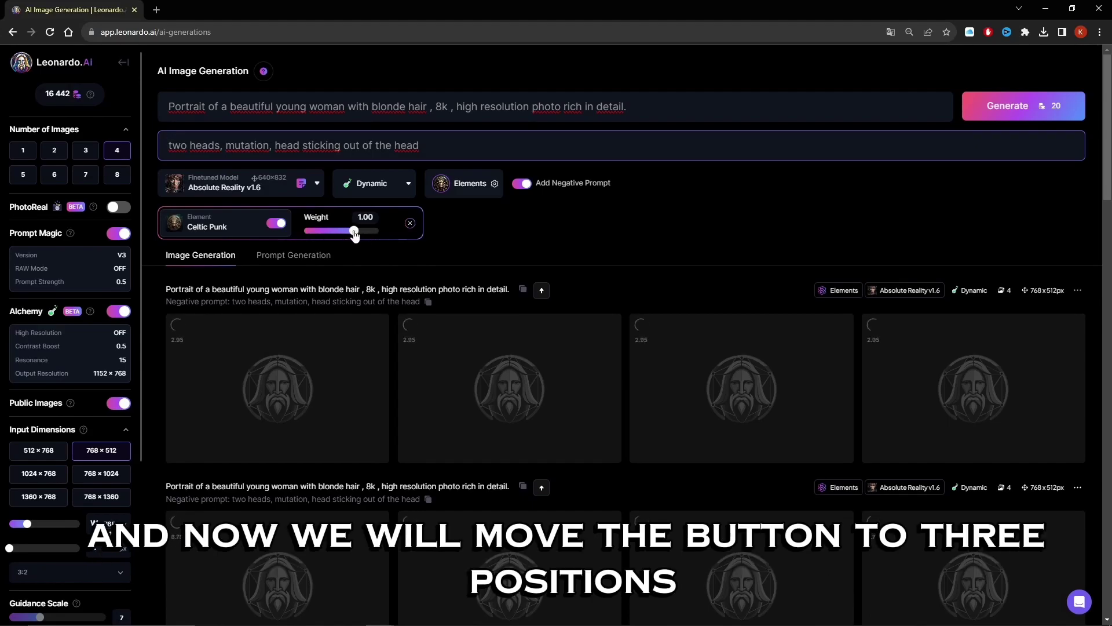
pyautogui.scroll(-4, 734, 209)
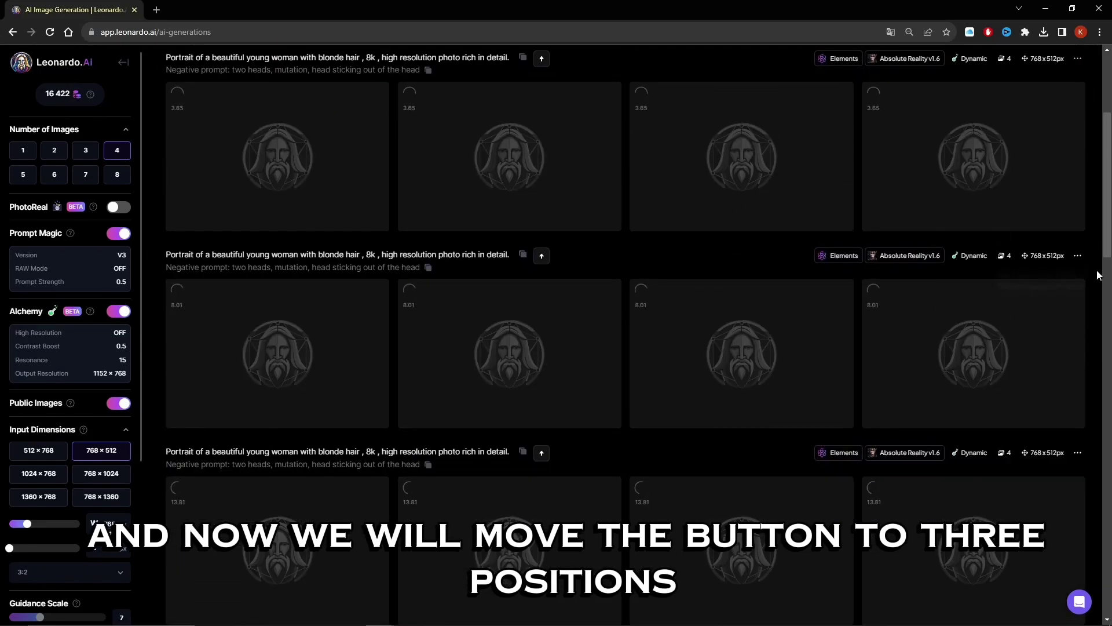
pyautogui.scroll(-1, 1107, 191)
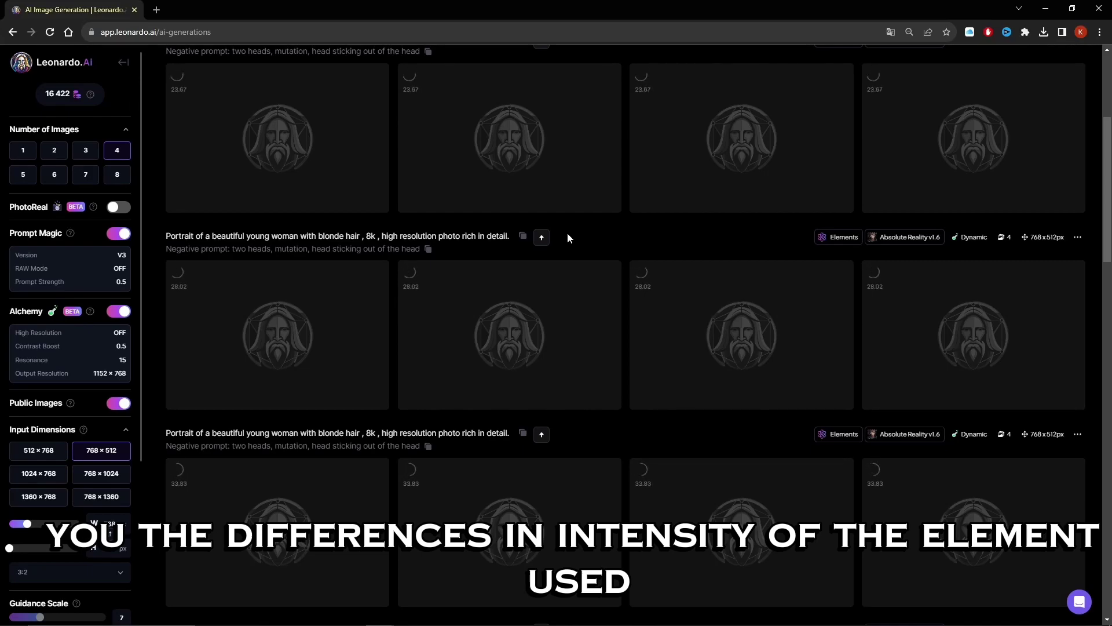
# Step: View the portraits from the lowest-weight Celtic Punk generation enlarged, then close the preview
pyautogui.moveTo(843, 441)
pyautogui.scroll(-1, 680, 300)
pyautogui.click(272, 510)
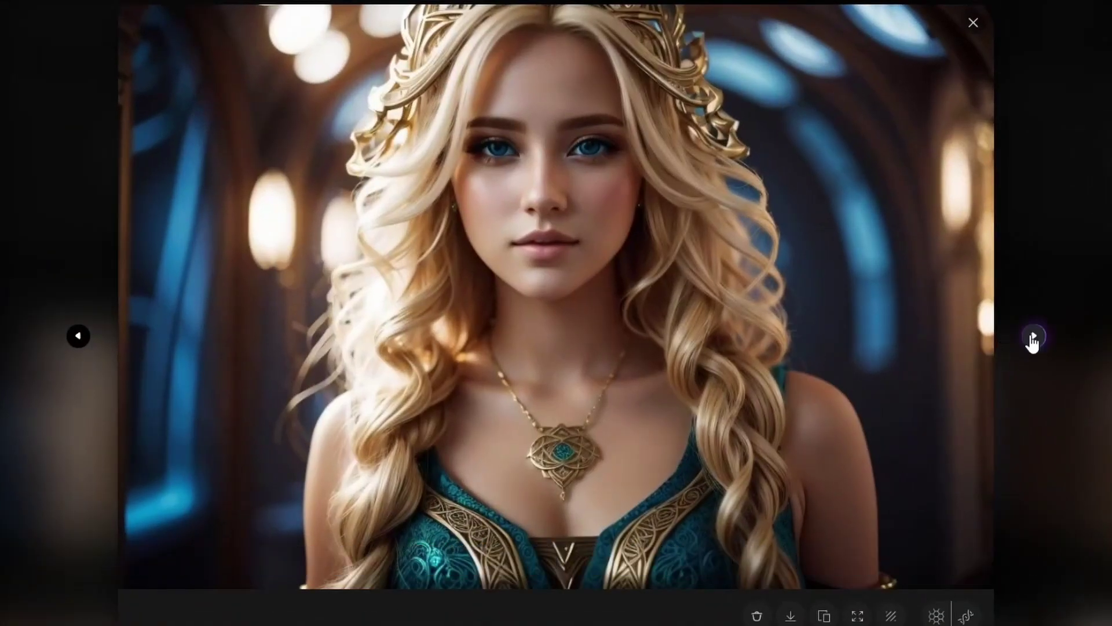
pyautogui.click(1034, 335)
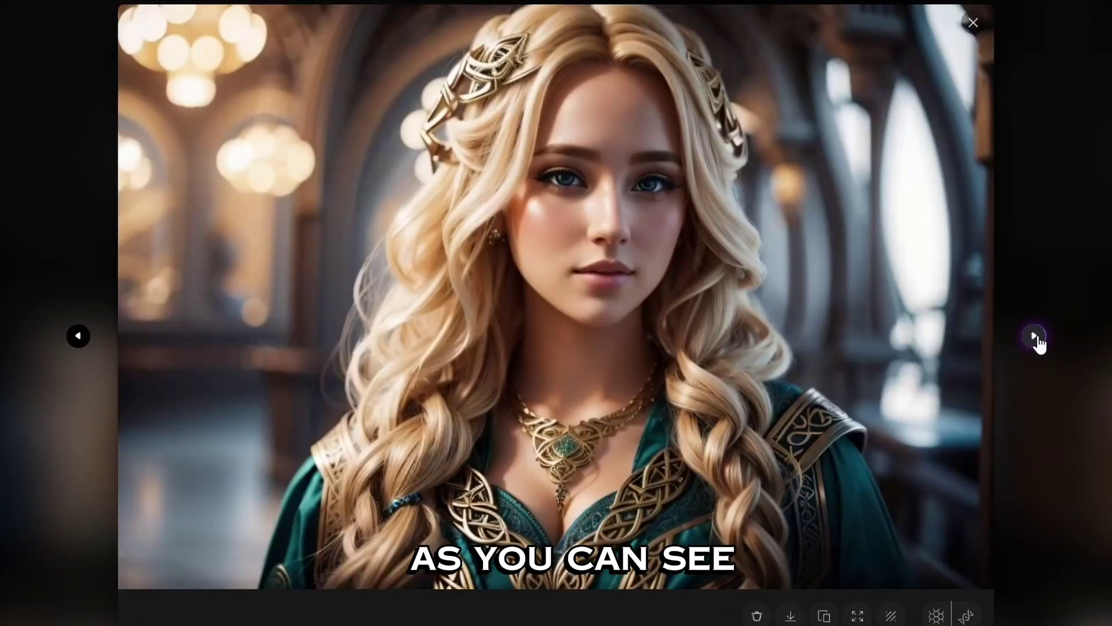
pyautogui.click(1035, 338)
pyautogui.click(973, 22)
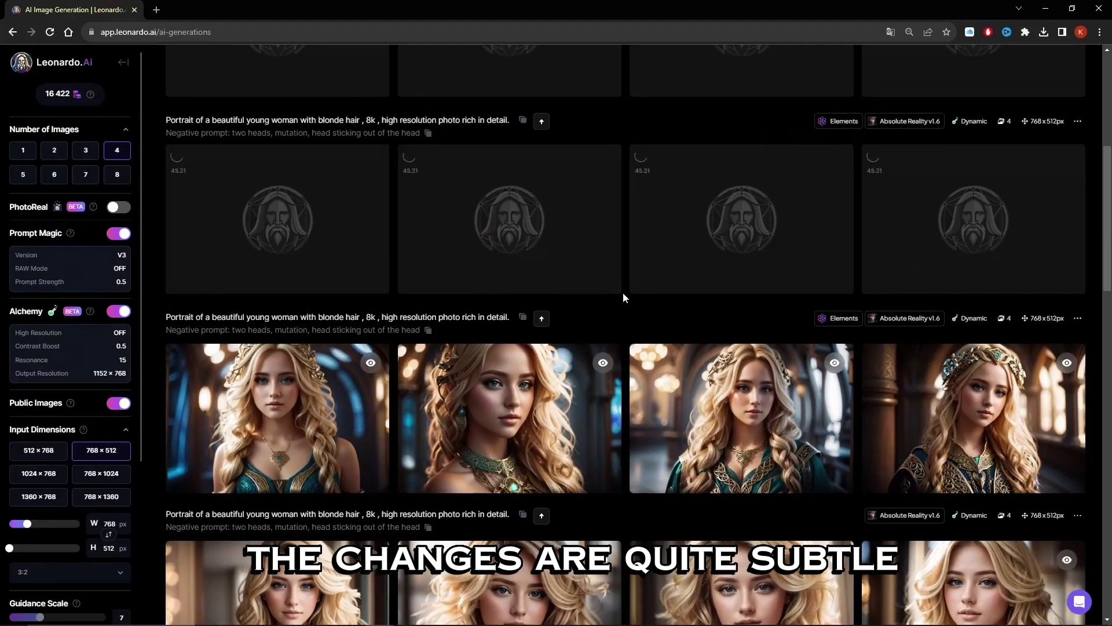
# Step: Examine the portraits from the second, higher-weight Celtic Punk generation one by one in the enlarged preview
pyautogui.scroll(3, 623, 298)
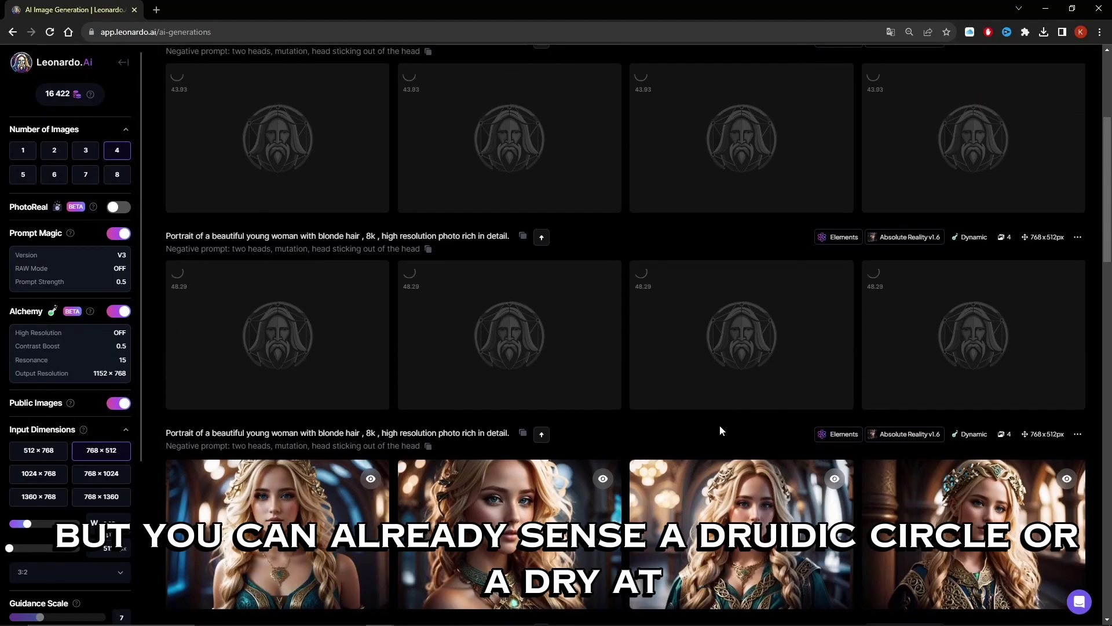
pyautogui.scroll(1, 715, 467)
pyautogui.scroll(-3, 690, 398)
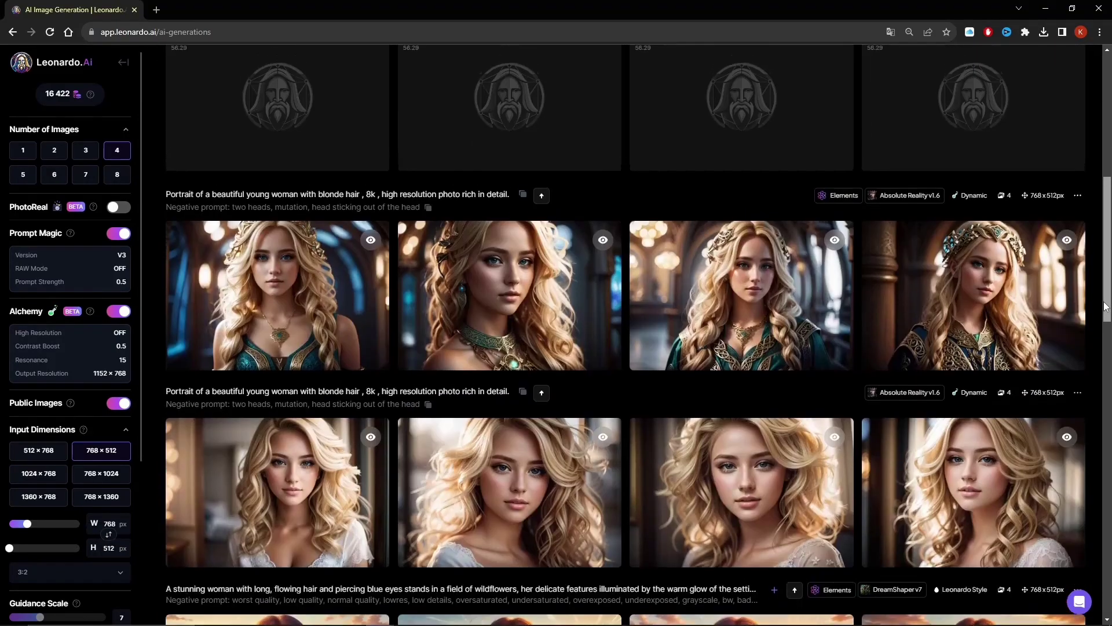
pyautogui.moveTo(837, 219)
pyautogui.click(347, 302)
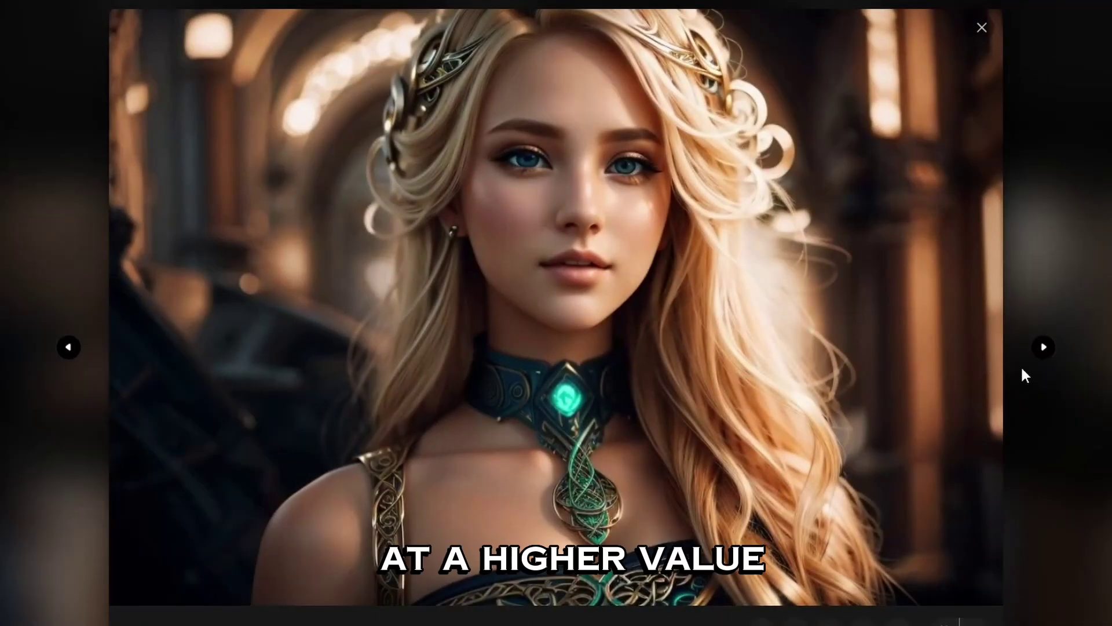
pyautogui.click(1045, 349)
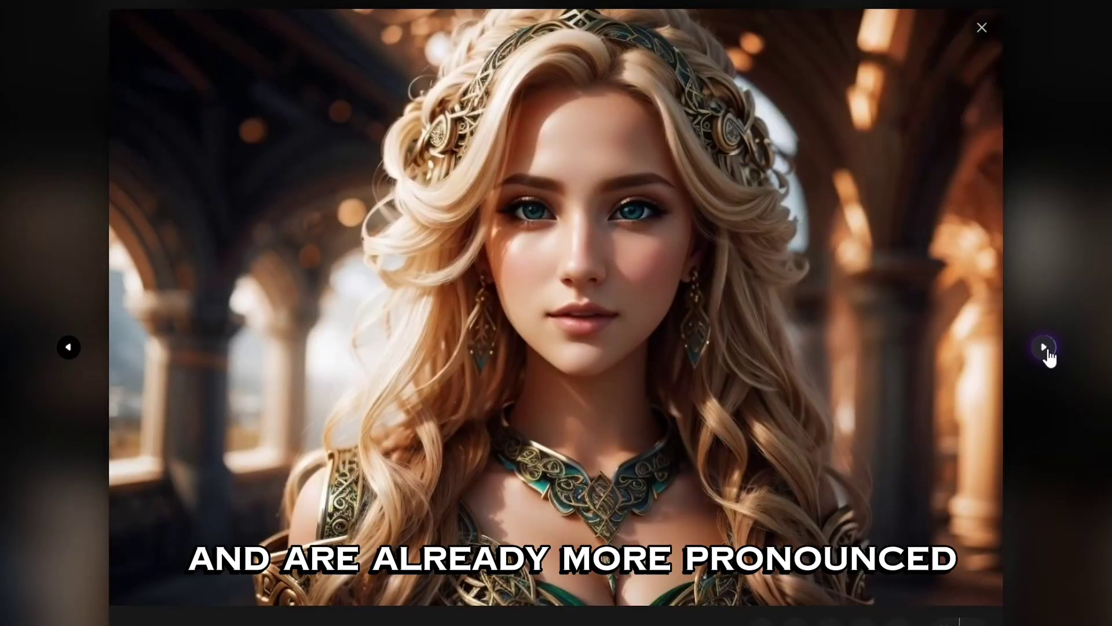
pyautogui.click(1046, 348)
pyautogui.click(1046, 348)
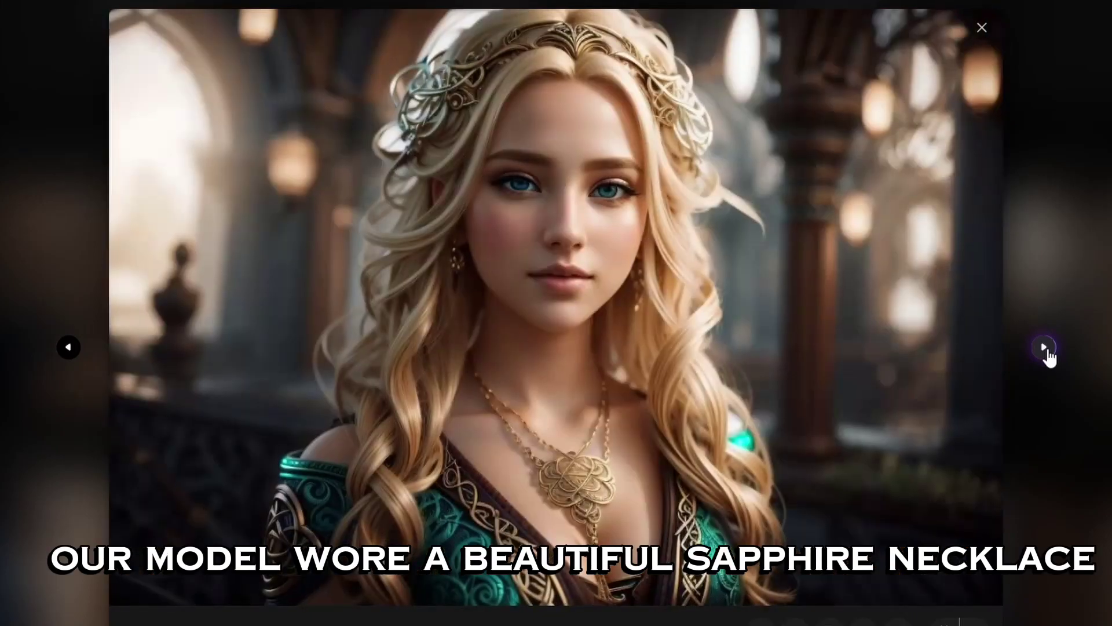
pyautogui.click(1047, 350)
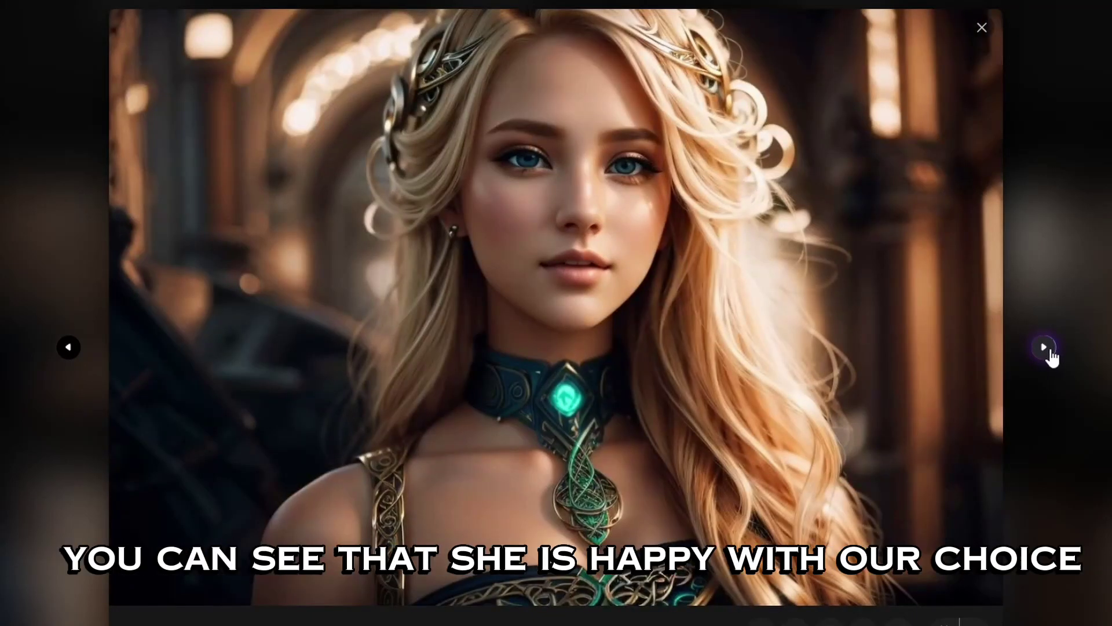
pyautogui.click(1045, 348)
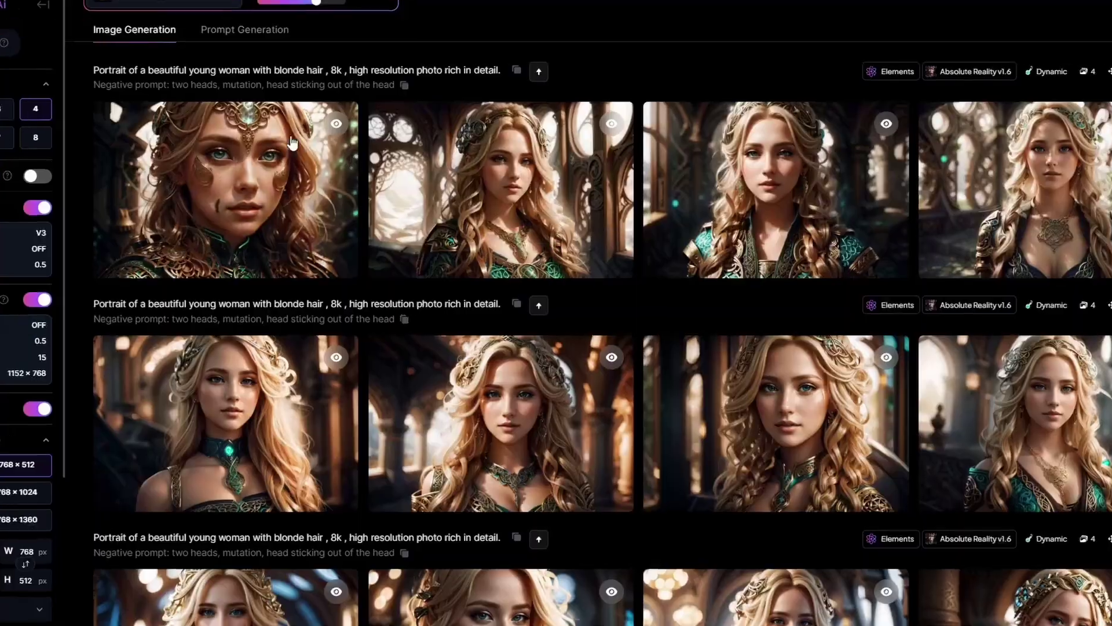
# Step: View the newest Celtic Punk portraits, generated at weight 1.00, one after another in the enlarged preview
pyautogui.click(293, 143)
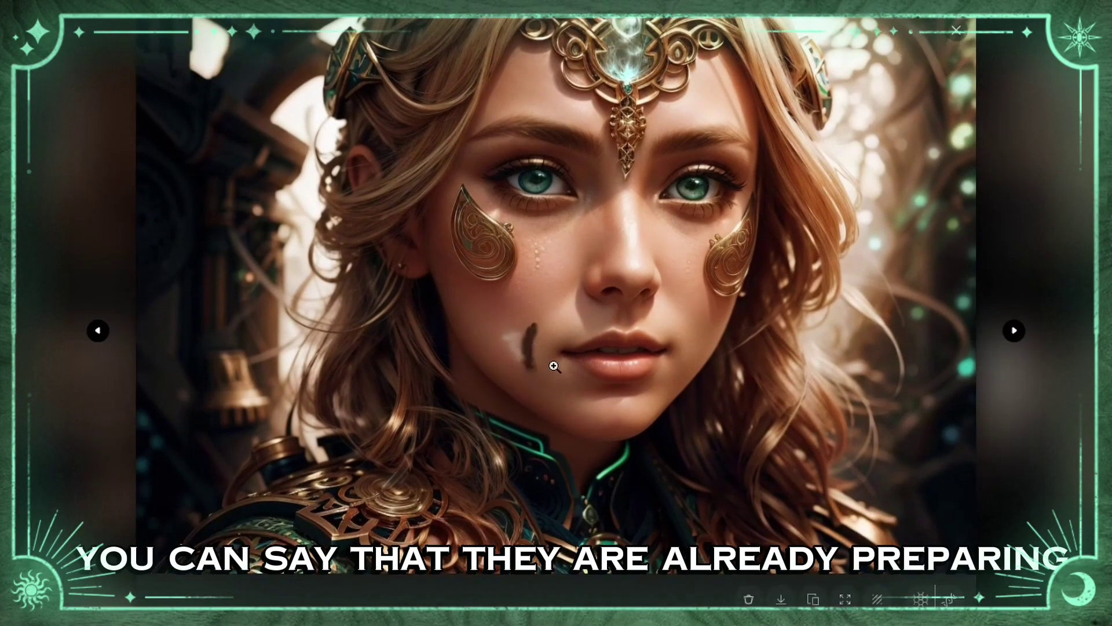
pyautogui.click(1014, 331)
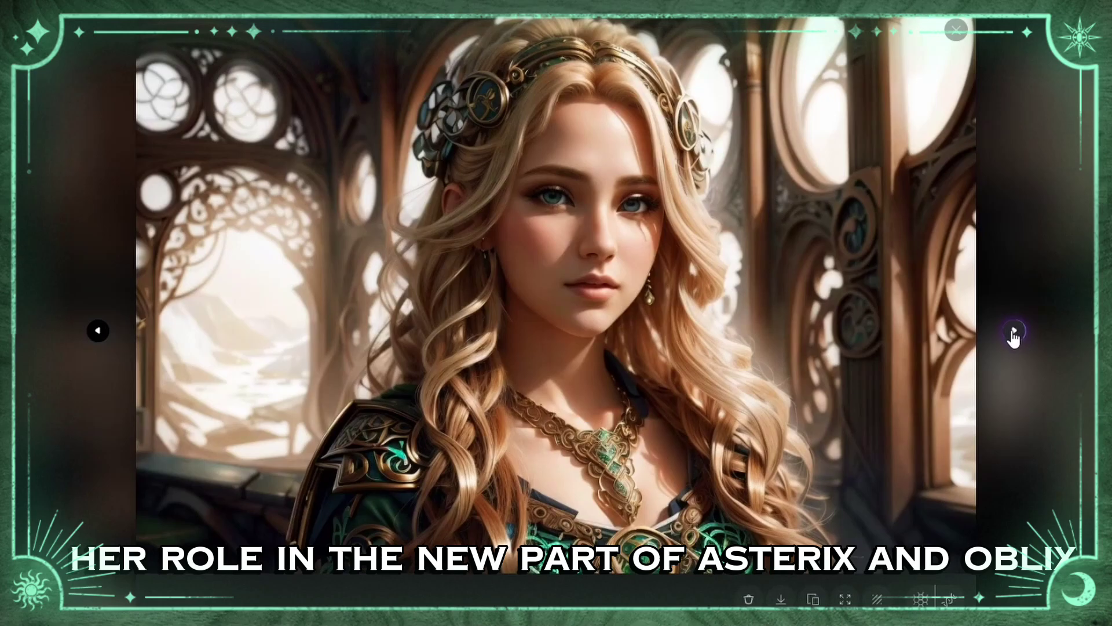
pyautogui.click(1015, 331)
pyautogui.click(1014, 331)
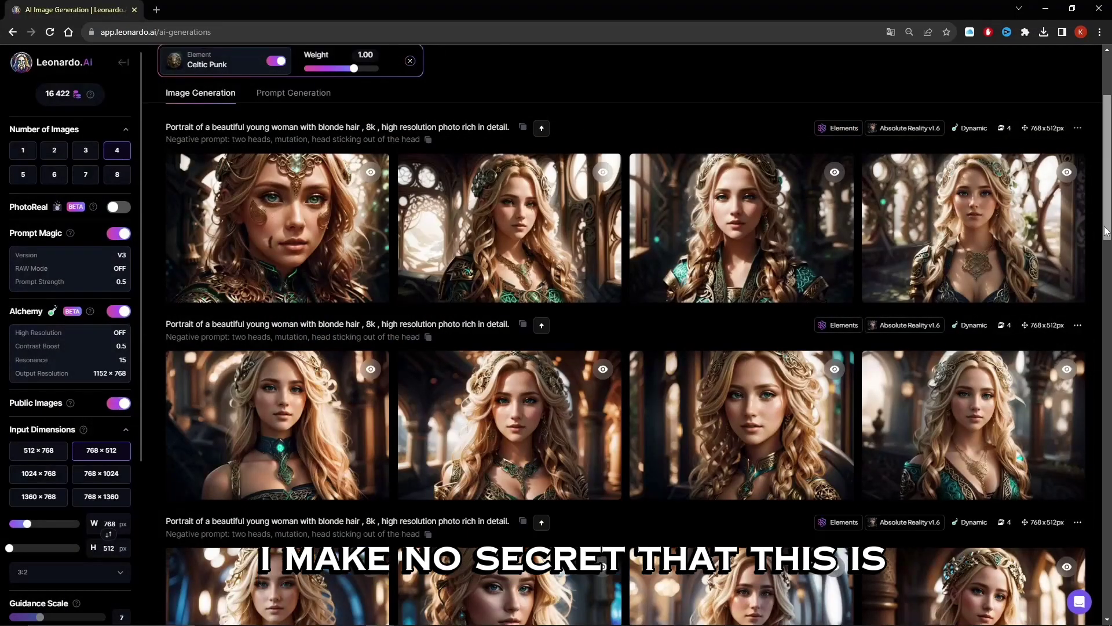
# Step: Deselect the Celtic Punk element in the Elements library and browse the compatible elements for a replacement
pyautogui.scroll(3, 627, 334)
pyautogui.click(464, 183)
pyautogui.click(636, 245)
pyautogui.scroll(-3, 588, 207)
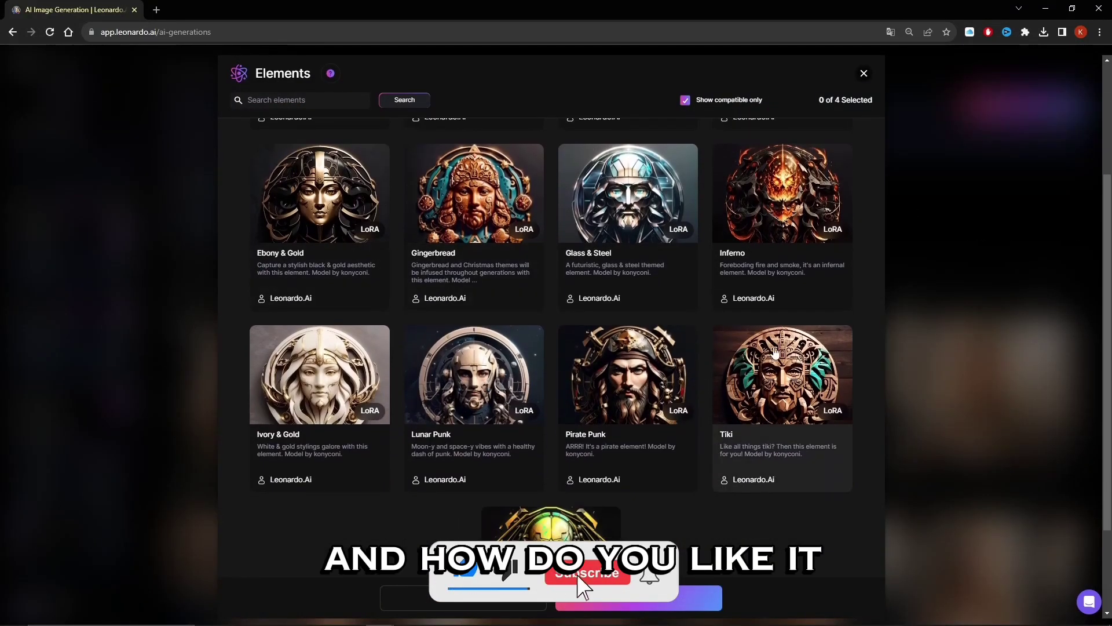
pyautogui.scroll(3, 766, 311)
pyautogui.scroll(-4, 767, 310)
pyautogui.scroll(2, 772, 304)
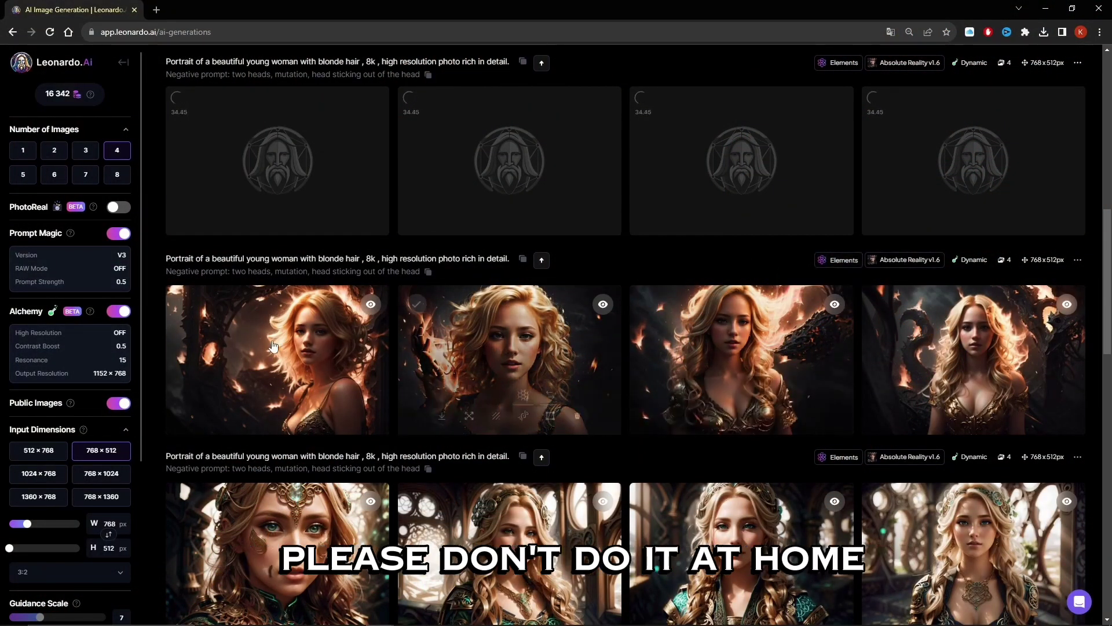
# Step: View the fiery Inferno portraits one by one in the enlarged preview
pyautogui.click(277, 359)
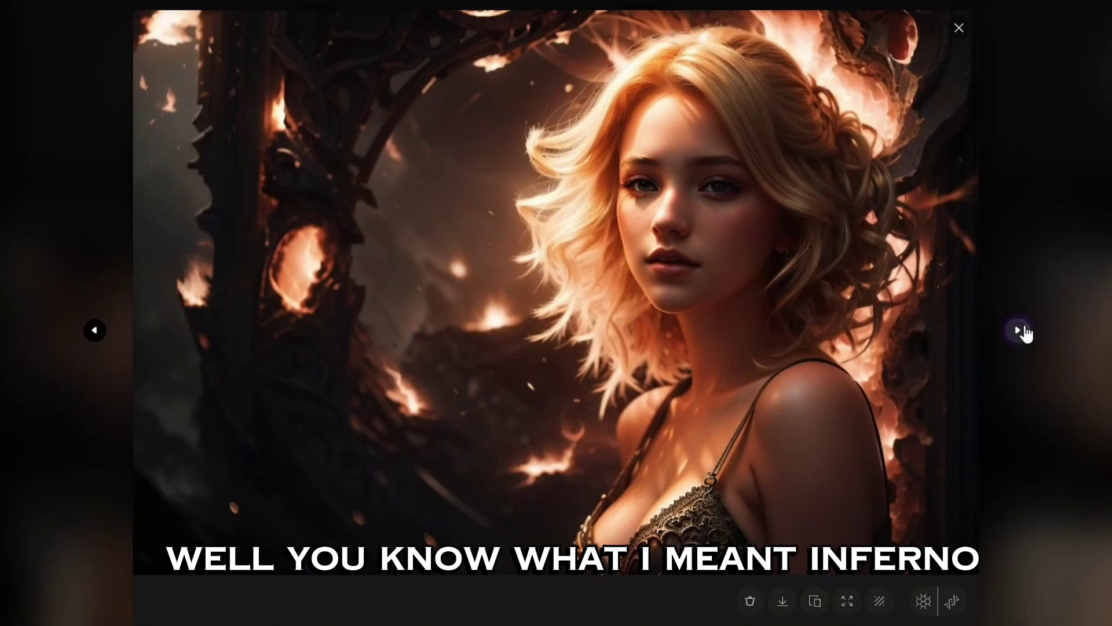
pyautogui.click(1019, 341)
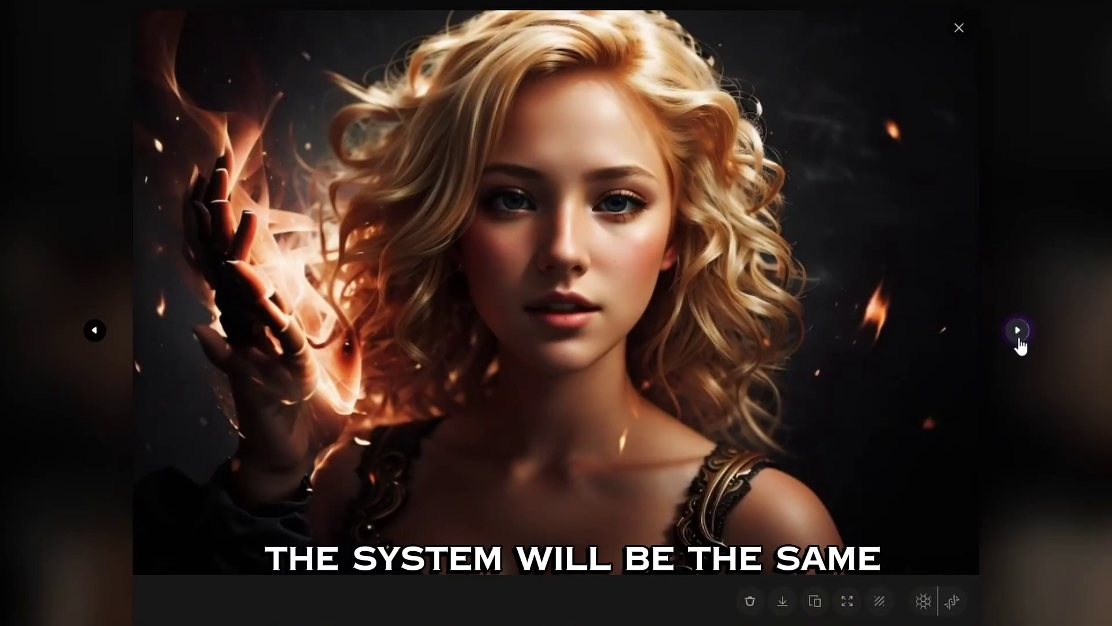
pyautogui.click(1018, 341)
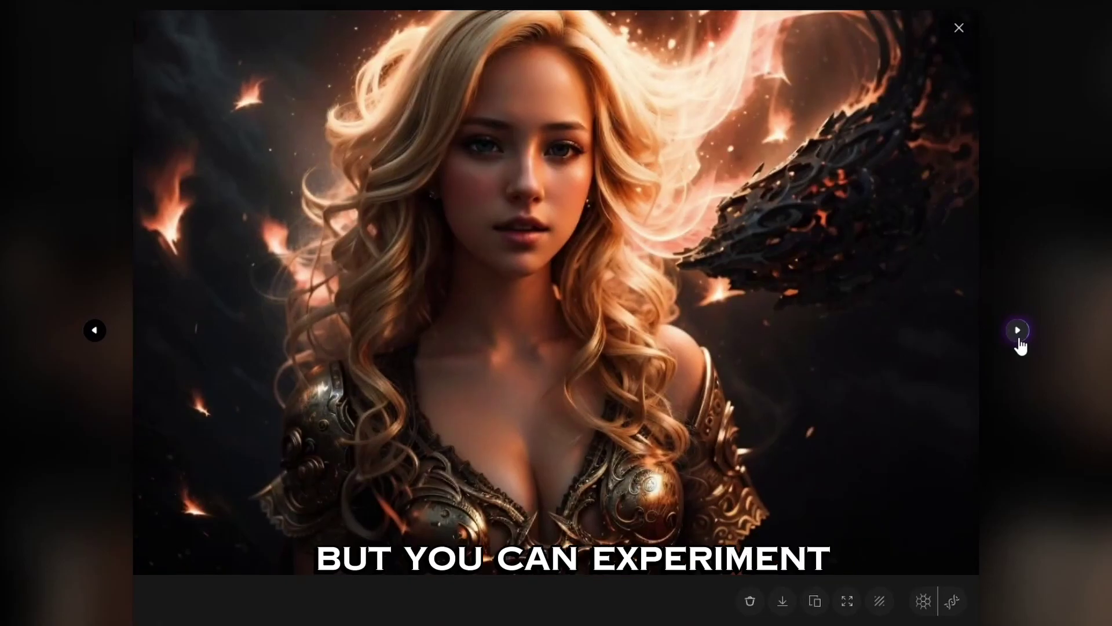
# Step: View the remaining portraits of the earlier Inferno generation in the enlarged preview and return to the generations list
pyautogui.click(1018, 341)
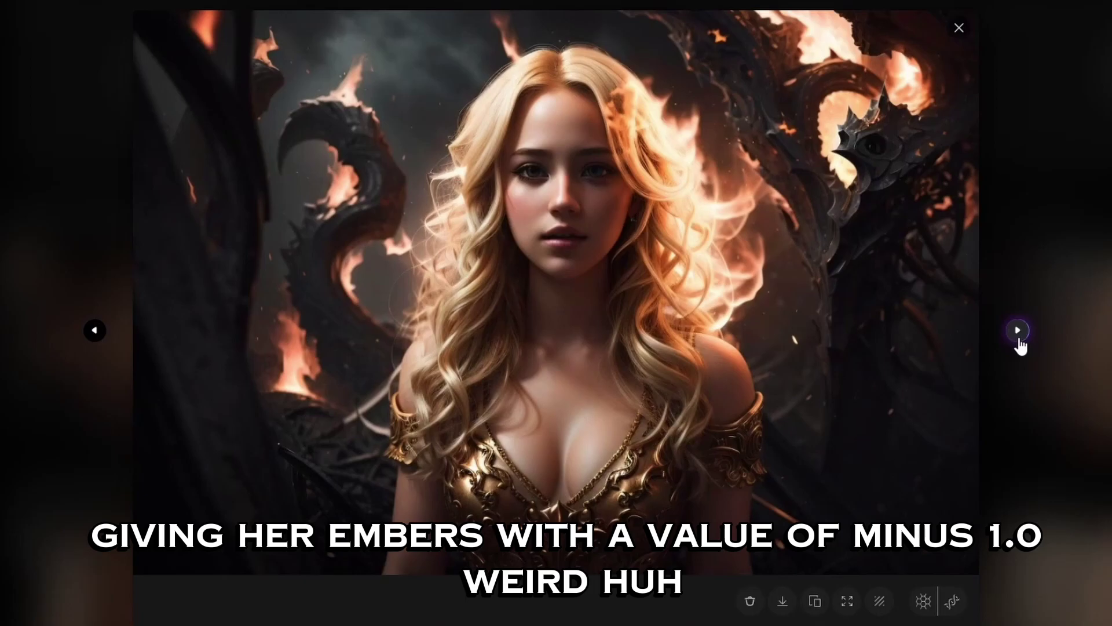
pyautogui.click(1018, 340)
pyautogui.click(959, 28)
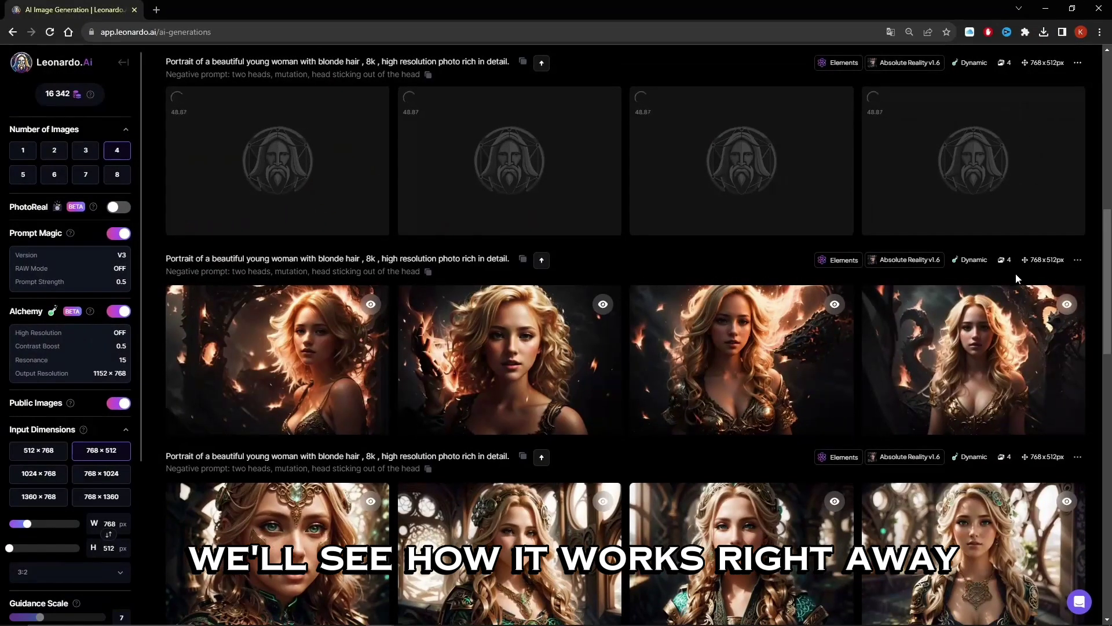
# Step: View each portrait in the newly finished Inferno row, the one with floating flames, in the enlarged preview and close it
pyautogui.scroll(-1, 1015, 273)
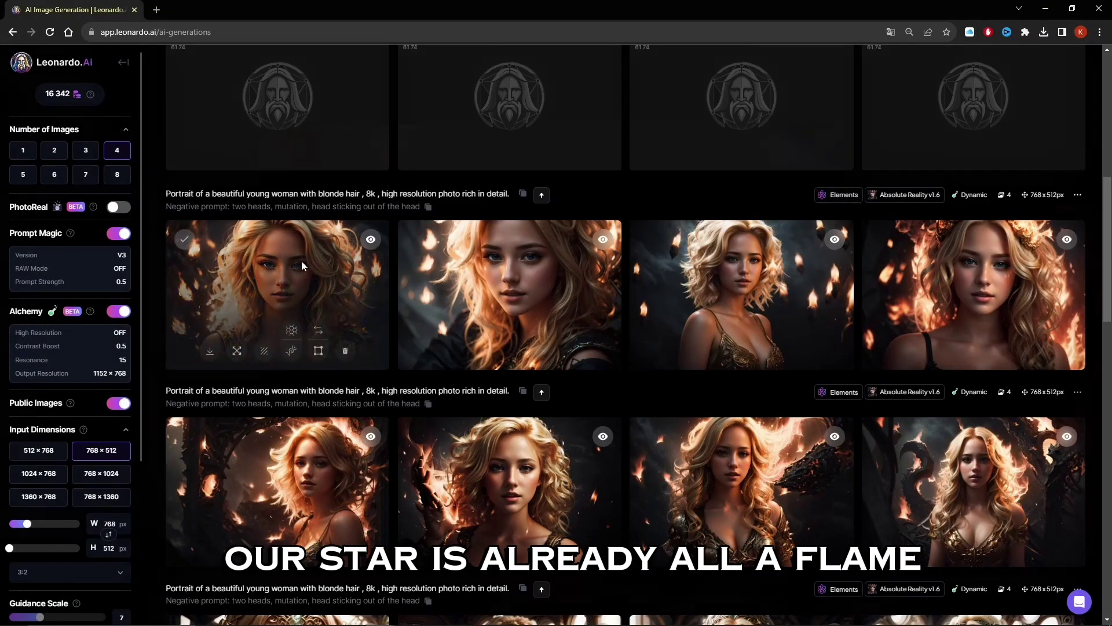
pyautogui.click(272, 307)
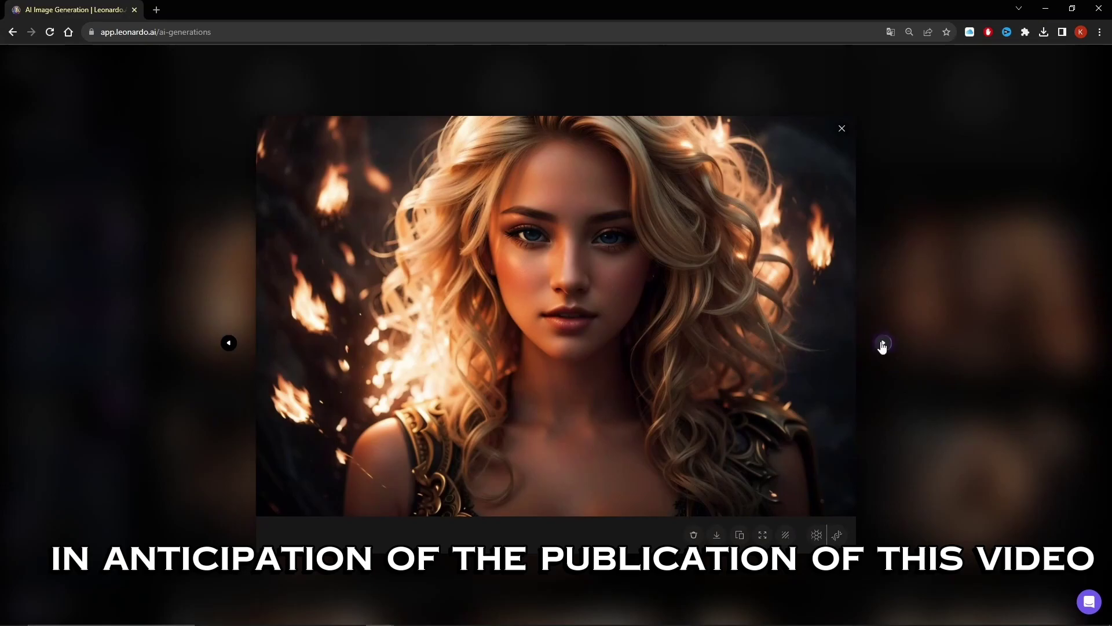
pyautogui.click(883, 345)
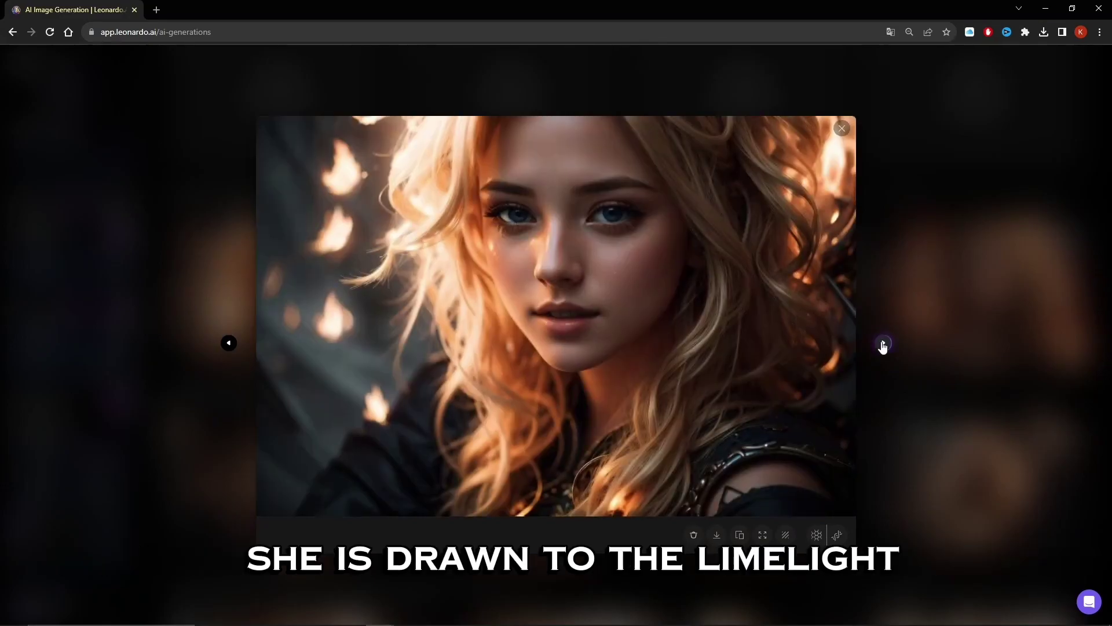
pyautogui.click(882, 345)
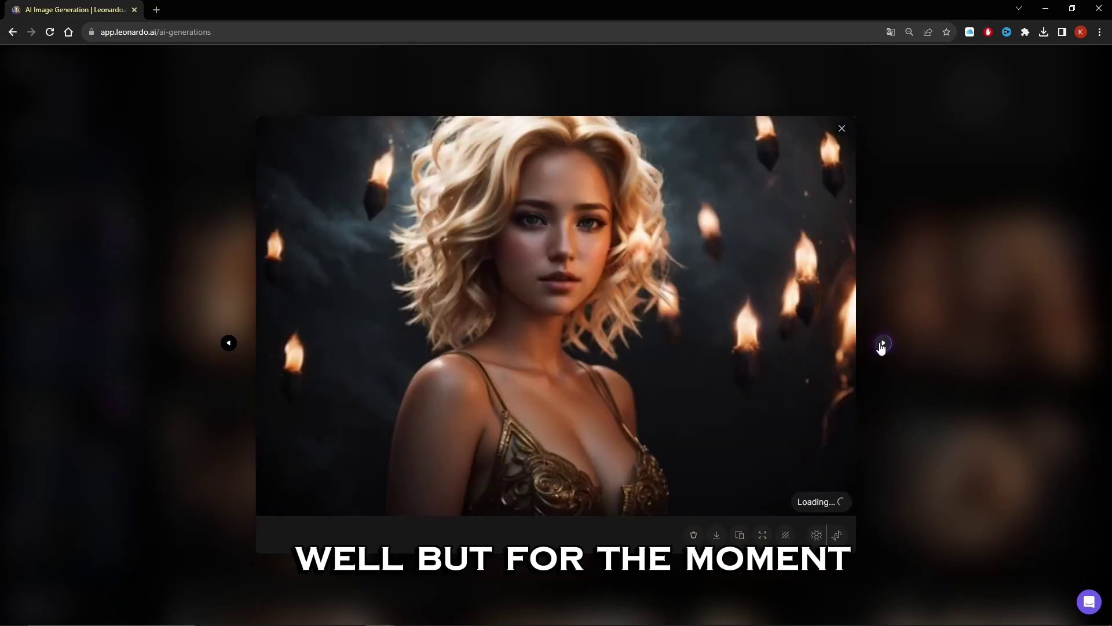
pyautogui.click(883, 345)
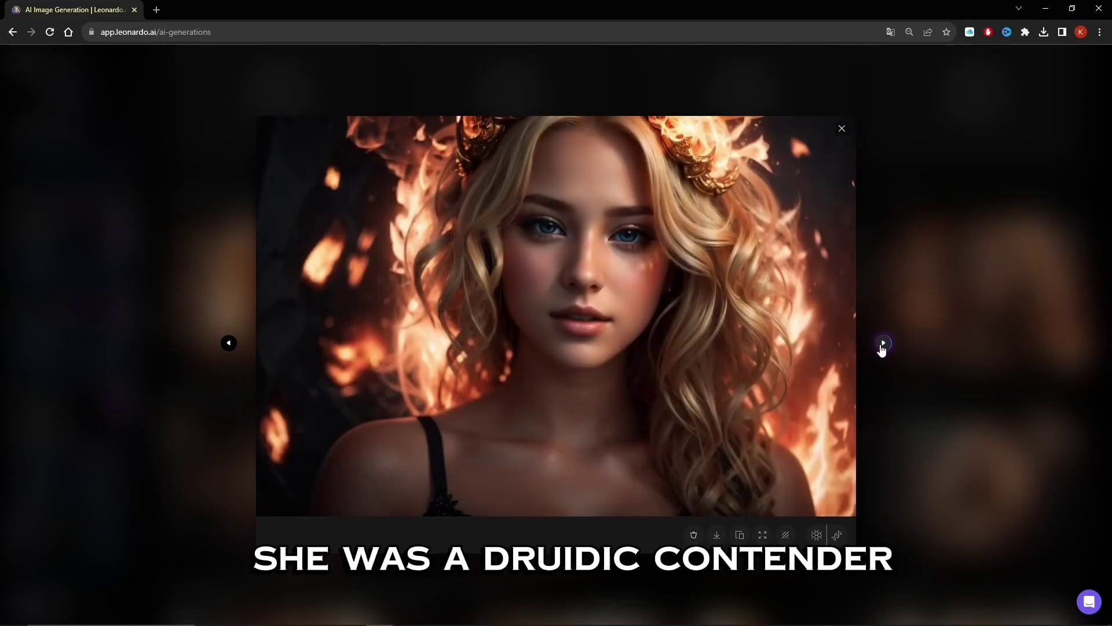
pyautogui.click(883, 344)
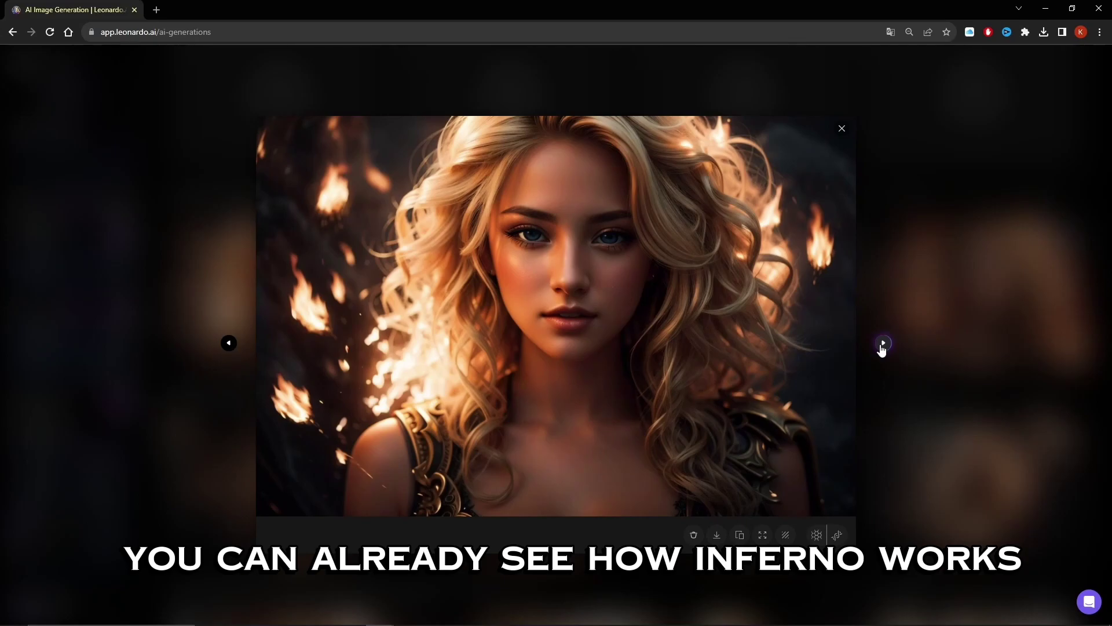
pyautogui.click(882, 345)
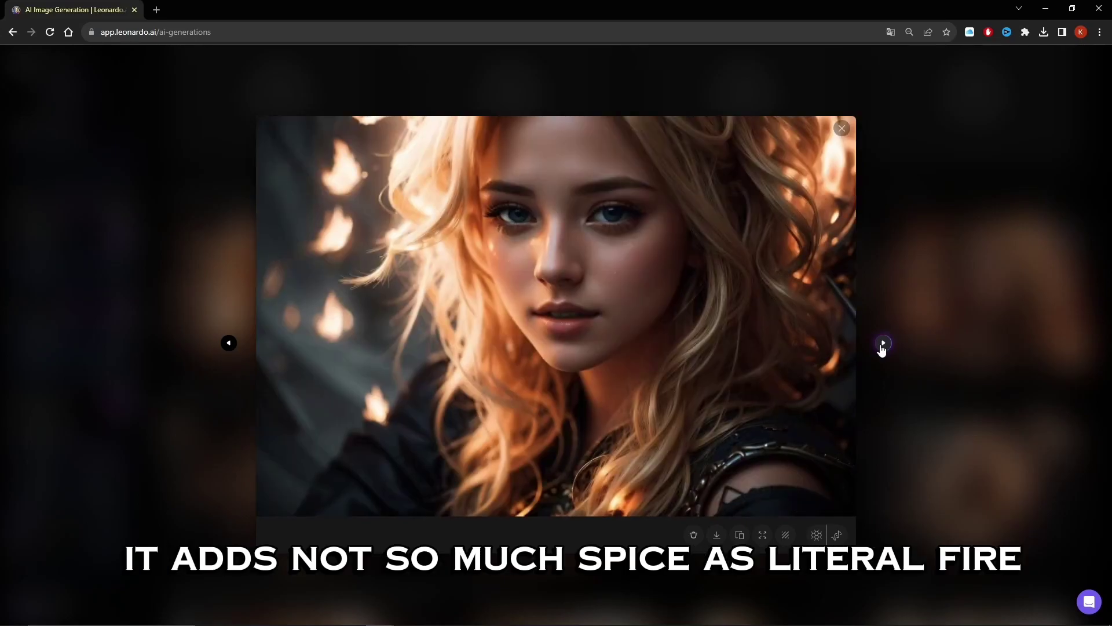
pyautogui.click(882, 348)
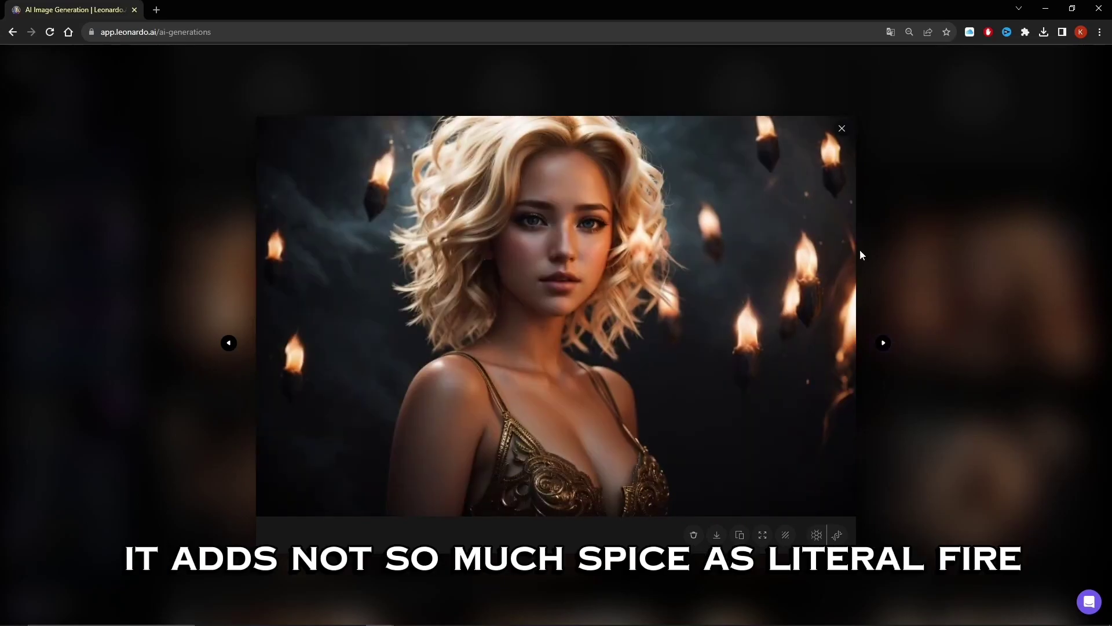
pyautogui.click(882, 345)
pyautogui.click(842, 129)
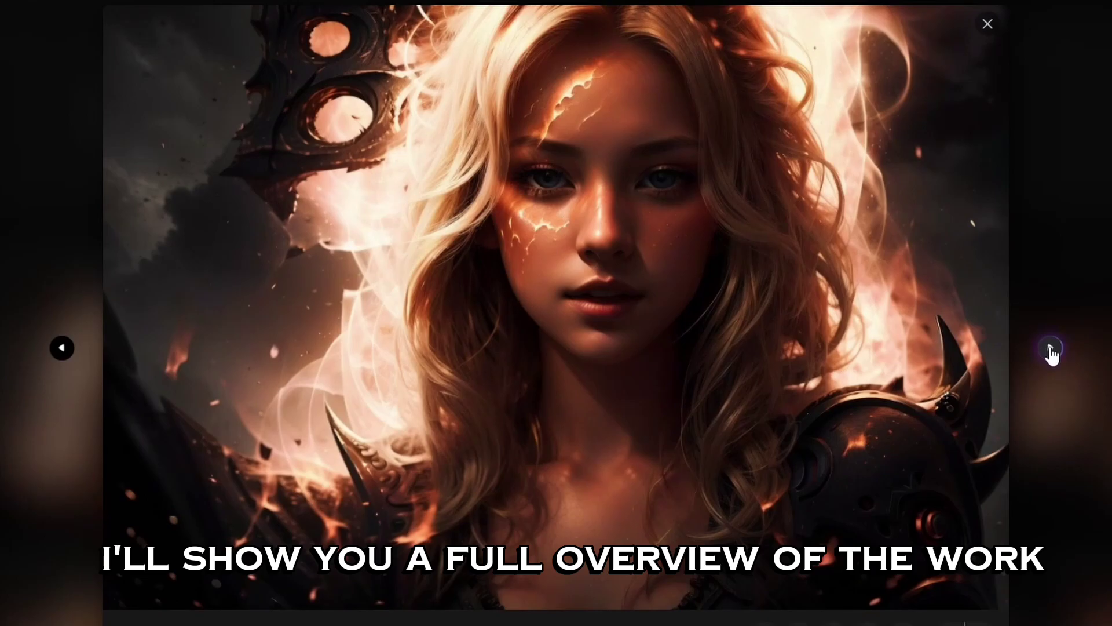
# Step: Look through the more intense Inferno portraits with glowing skin and dark armor in the enlarged preview
pyautogui.click(1051, 349)
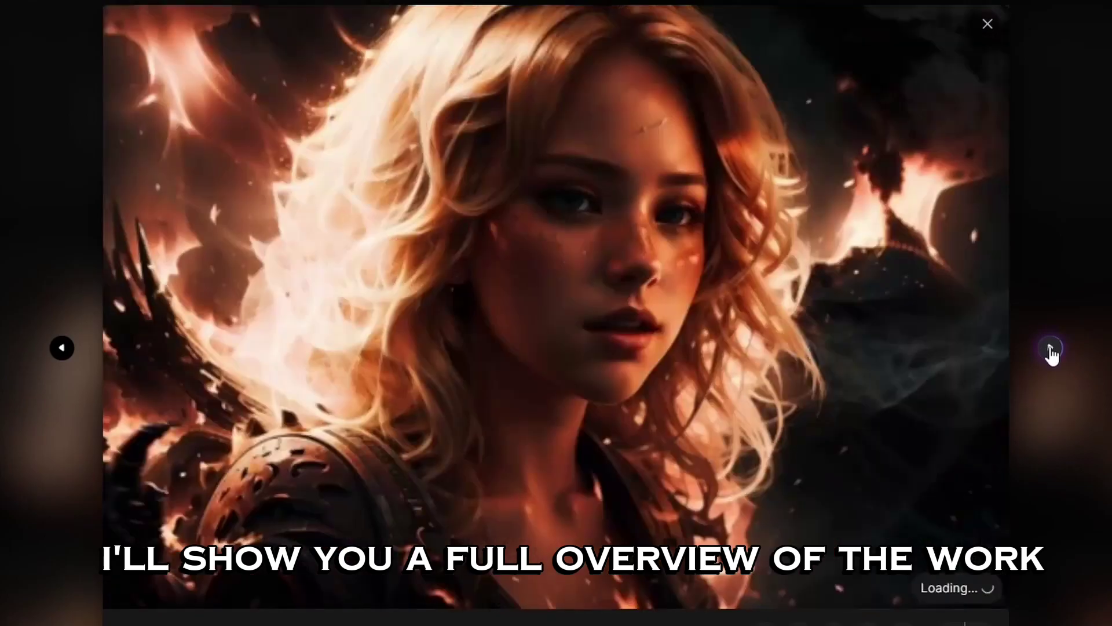
pyautogui.click(1052, 349)
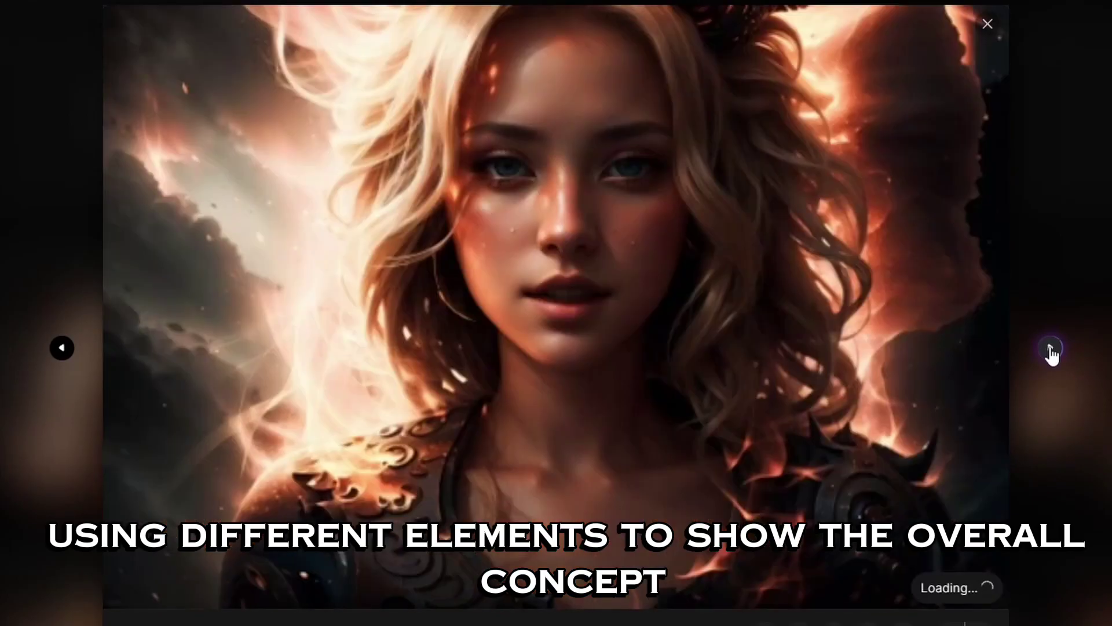
pyautogui.click(1051, 350)
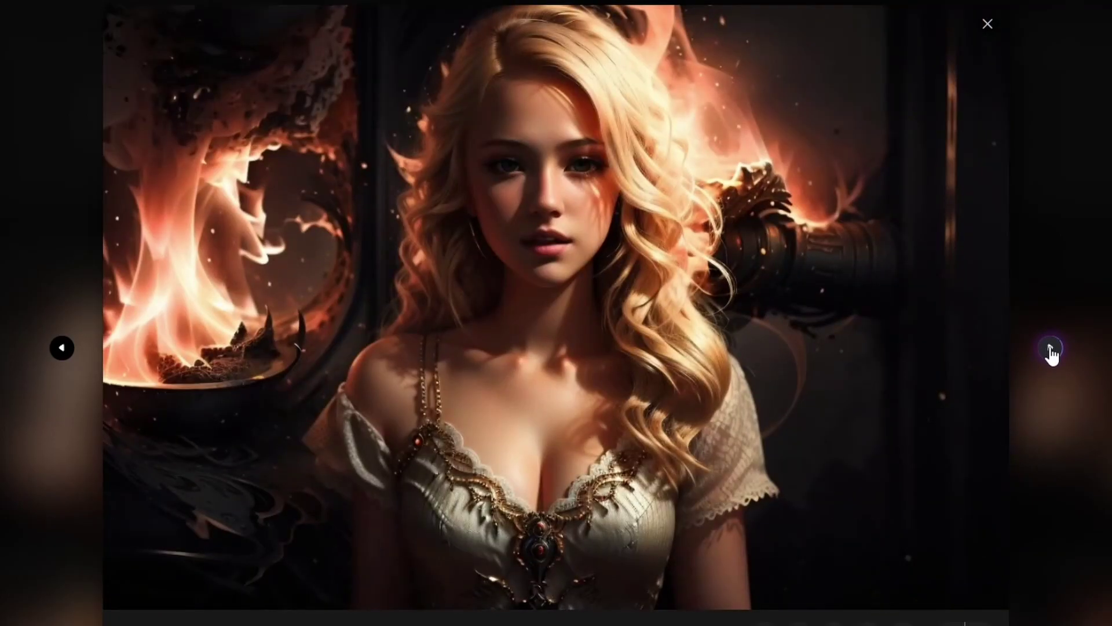
pyautogui.click(1051, 349)
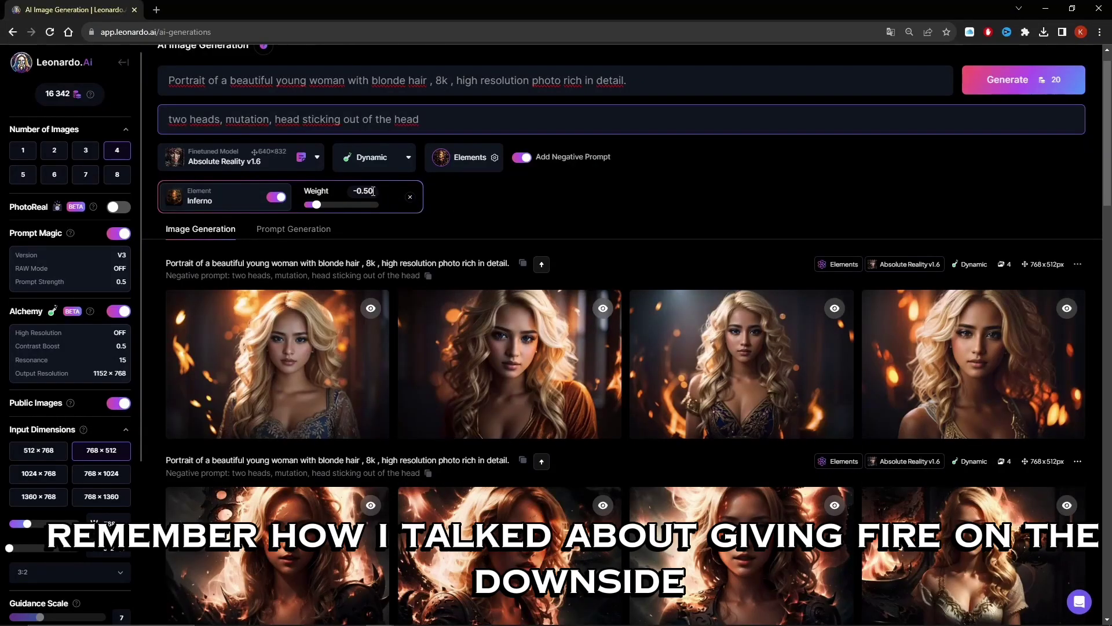
# Step: View the newest Inferno portraits, generated at weight -0.50, one after another in the enlarged preview and close it
pyautogui.scroll(-2, 406, 249)
pyautogui.click(278, 301)
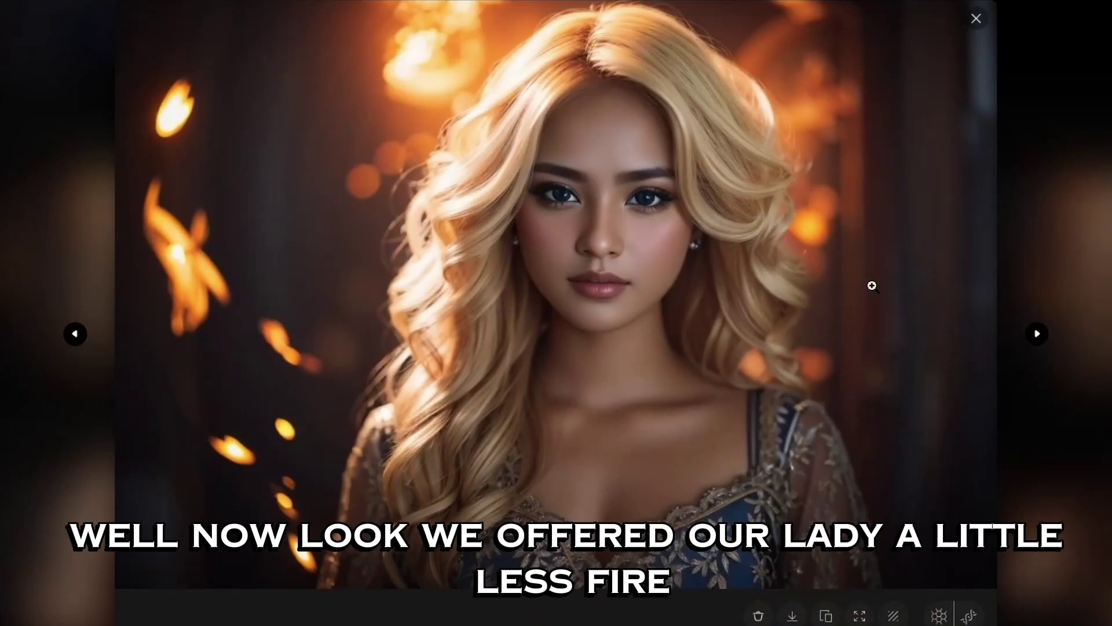
pyautogui.click(1038, 335)
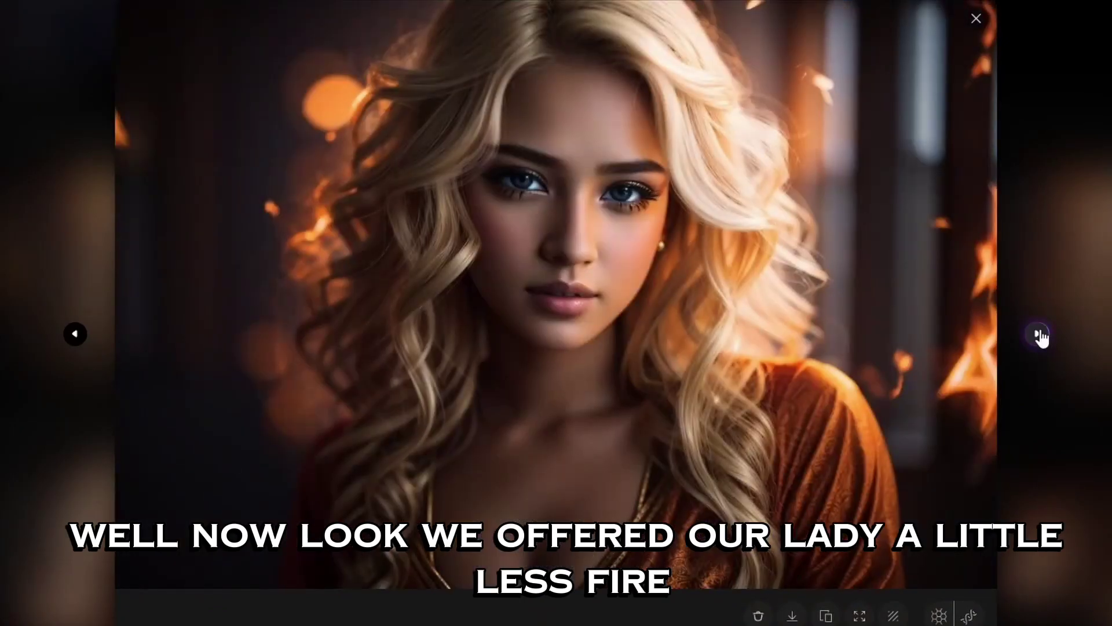
pyautogui.click(1040, 336)
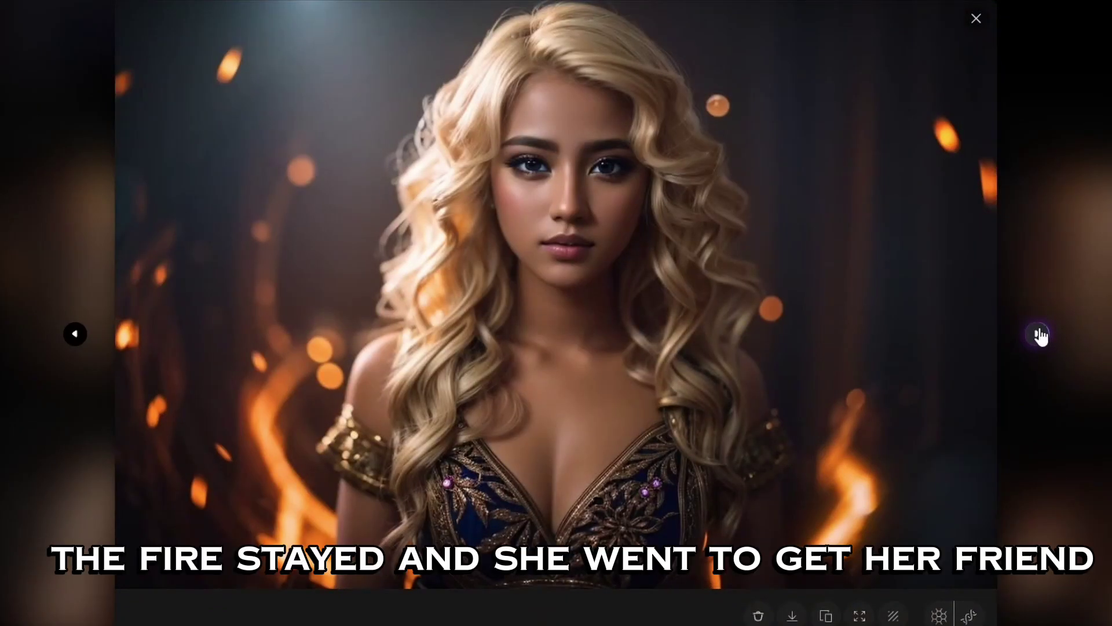
pyautogui.click(1040, 335)
pyautogui.click(1040, 336)
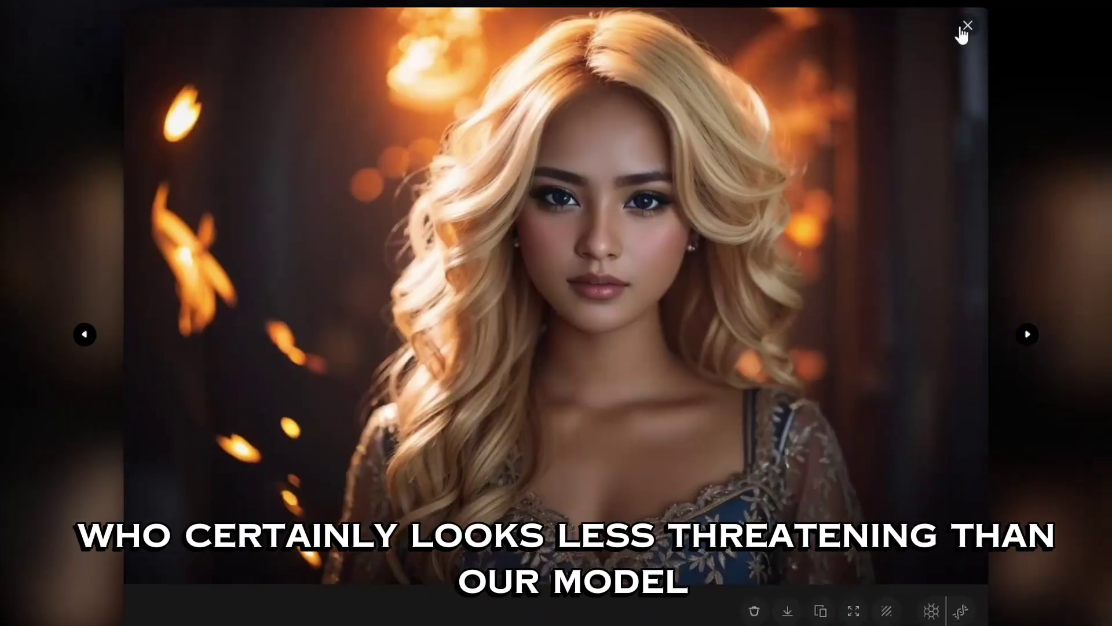
pyautogui.click(976, 18)
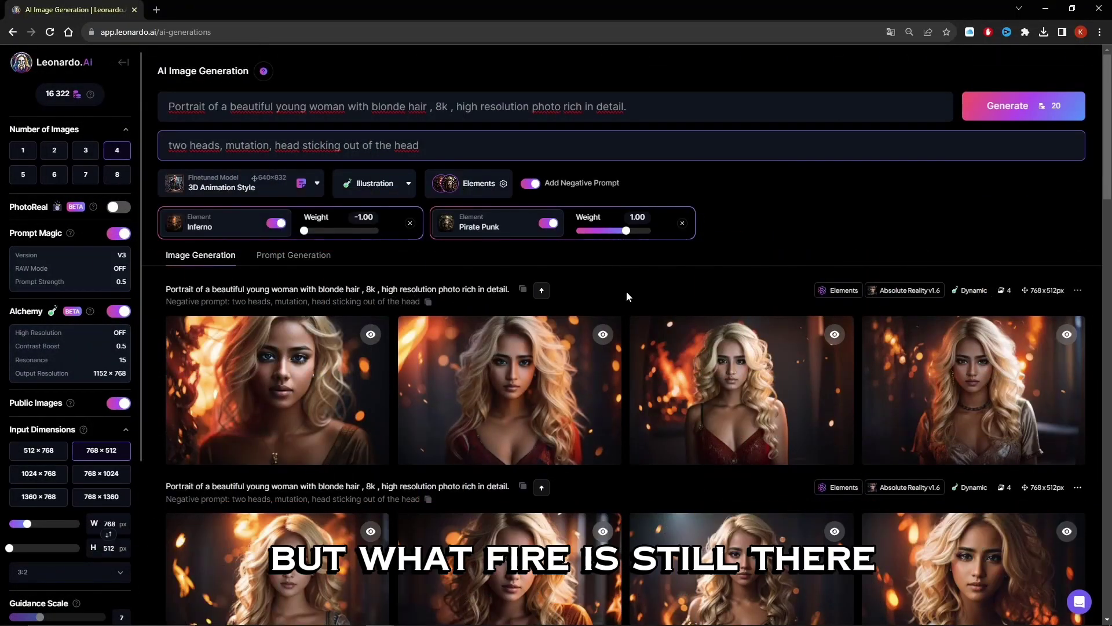
# Step: View the portraits from the Inferno generation at weight -1.00 one by one in the enlarged preview
pyautogui.moveTo(848, 294)
pyautogui.click(215, 408)
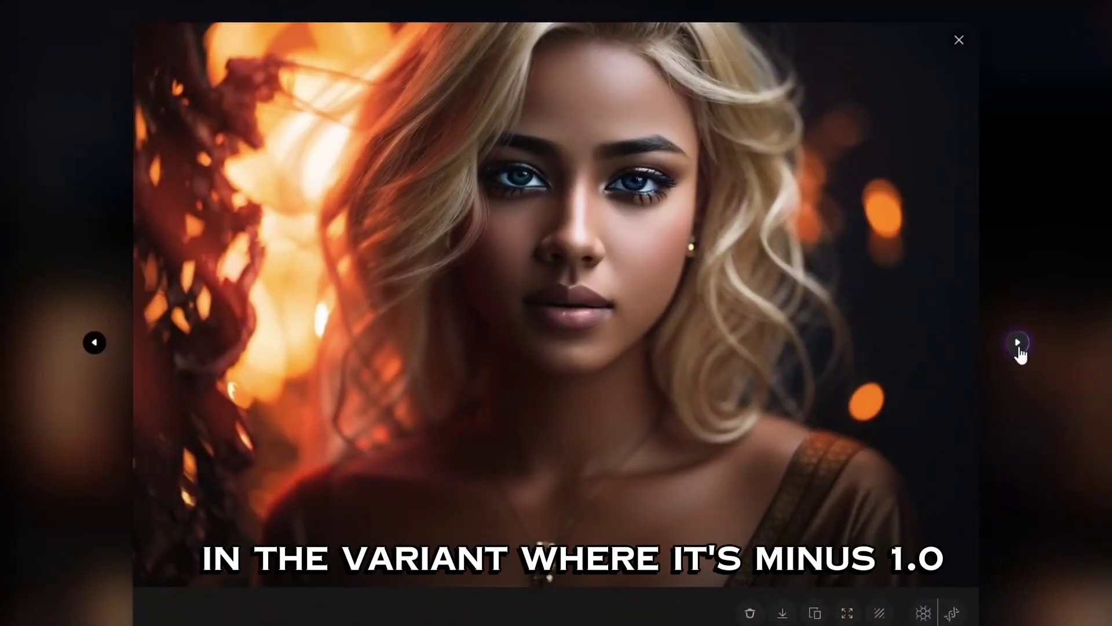
pyautogui.click(1018, 344)
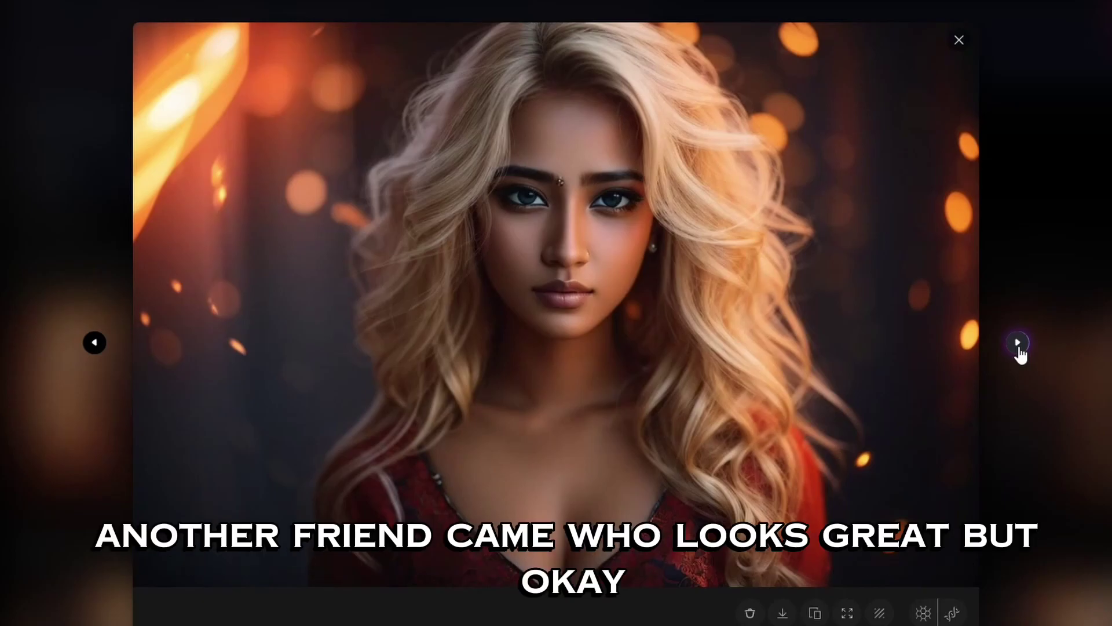
pyautogui.click(1018, 343)
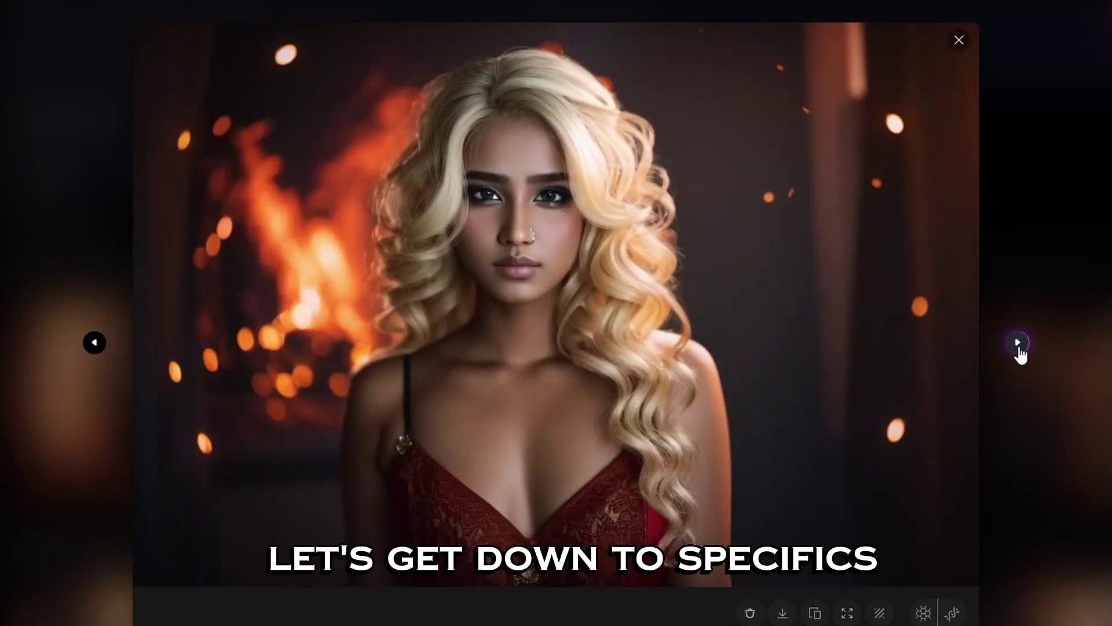
pyautogui.click(1018, 343)
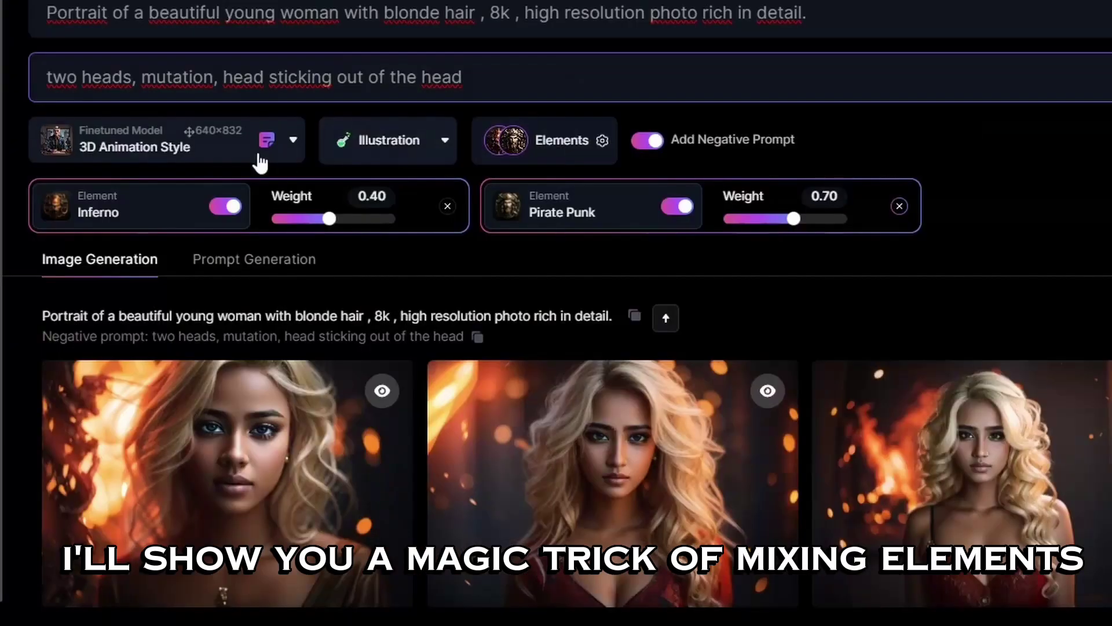
# Step: Set the finetuned model to Absolute Reality v1.6 and the generation style to Dynamic
pyautogui.click(290, 142)
pyautogui.click(99, 355)
pyautogui.click(352, 152)
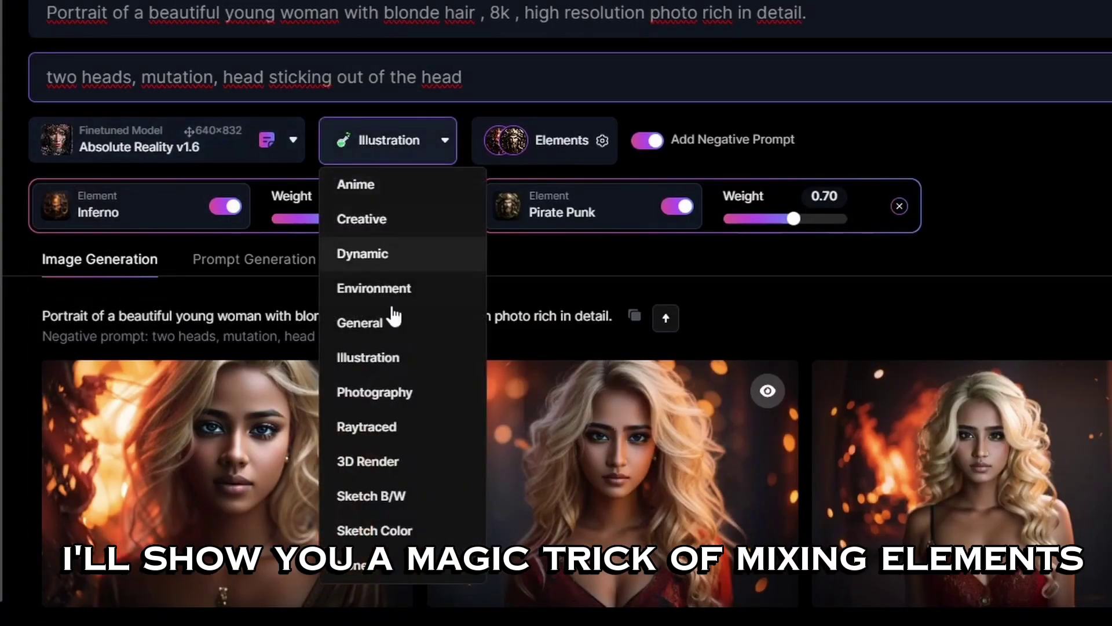
pyautogui.click(394, 261)
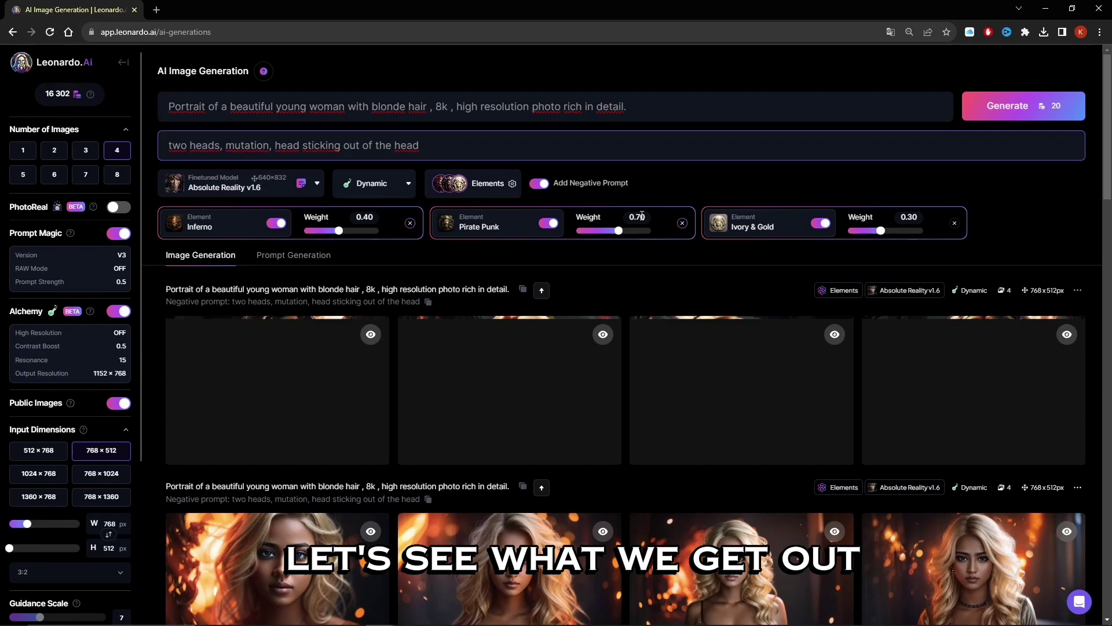
# Step: View the newest portraits, which mix the Inferno and Pirate Punk elements, in the enlarged preview
pyautogui.click(270, 358)
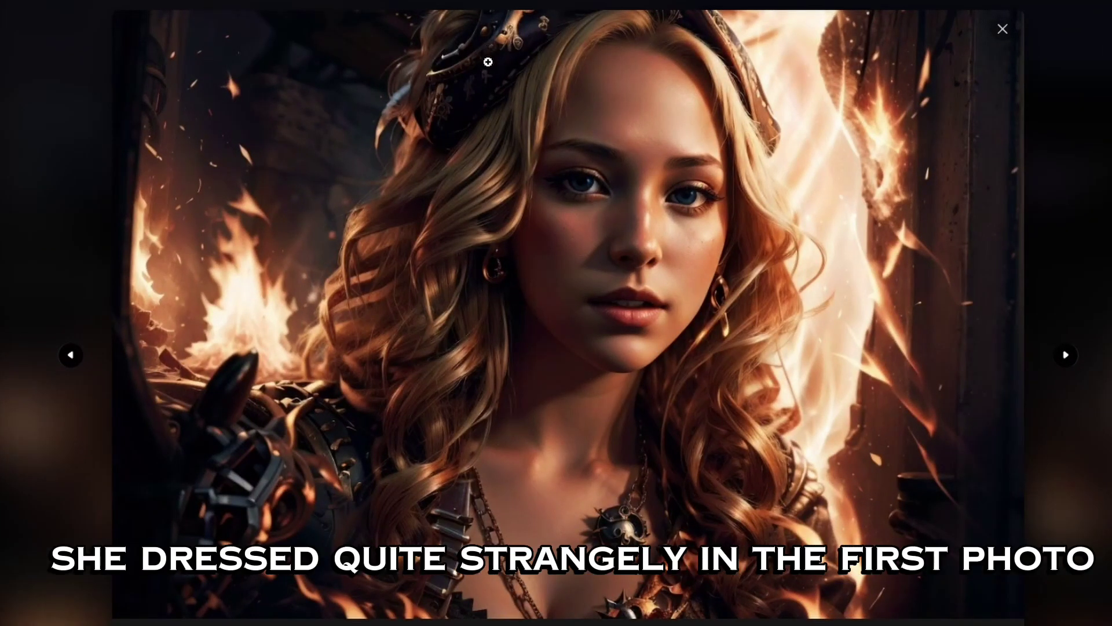
pyautogui.click(1065, 356)
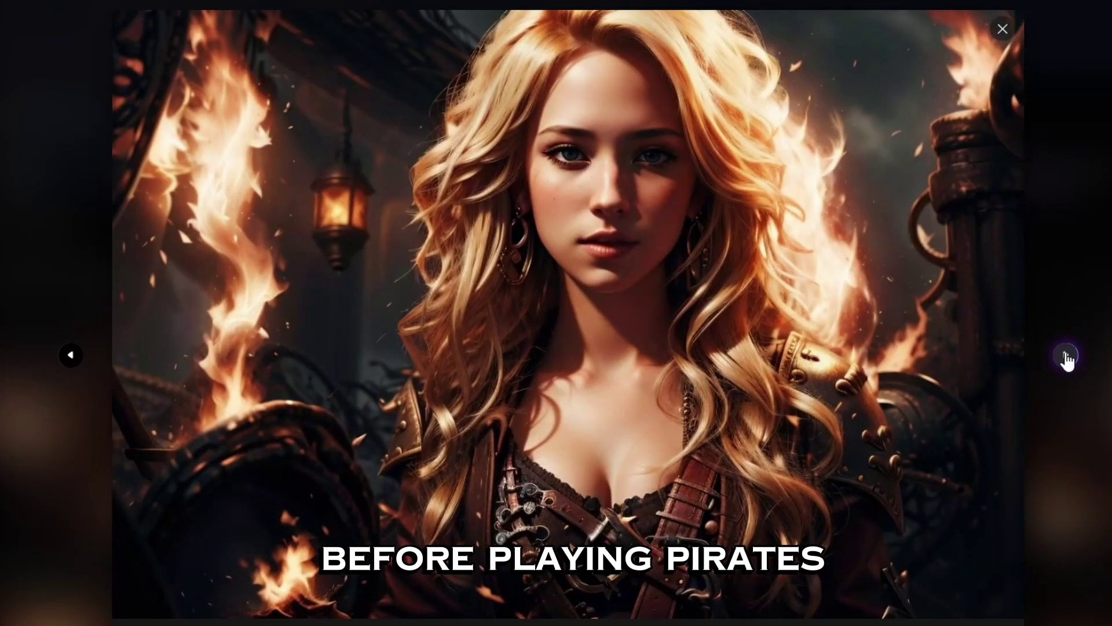